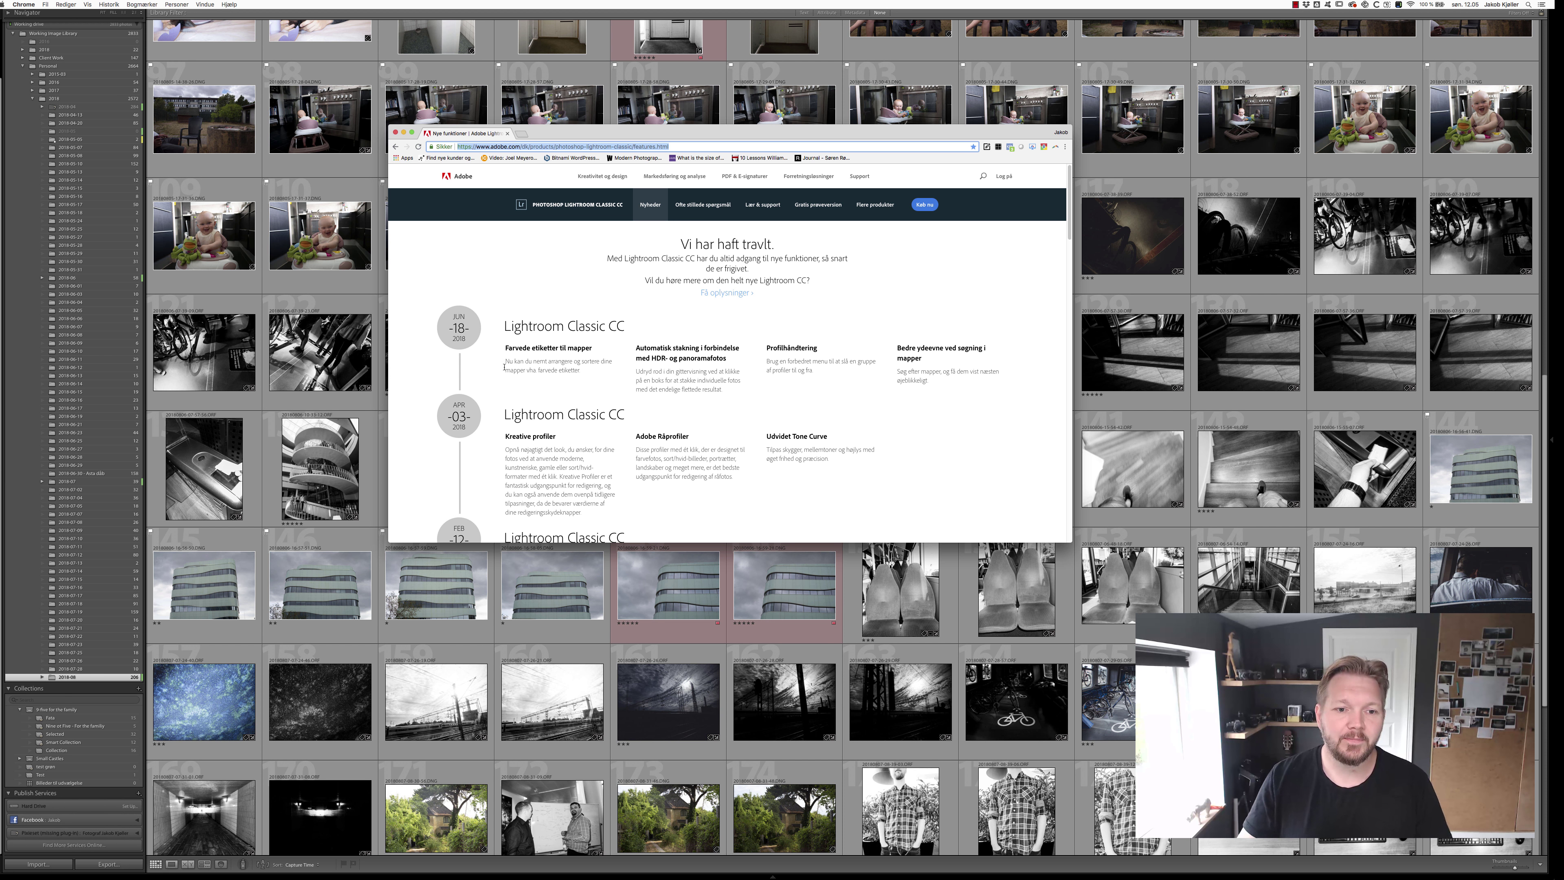
- Select and clear text on the Chrome features page, then switch to Lightroom
left_click_drag(503, 351, 794, 369)
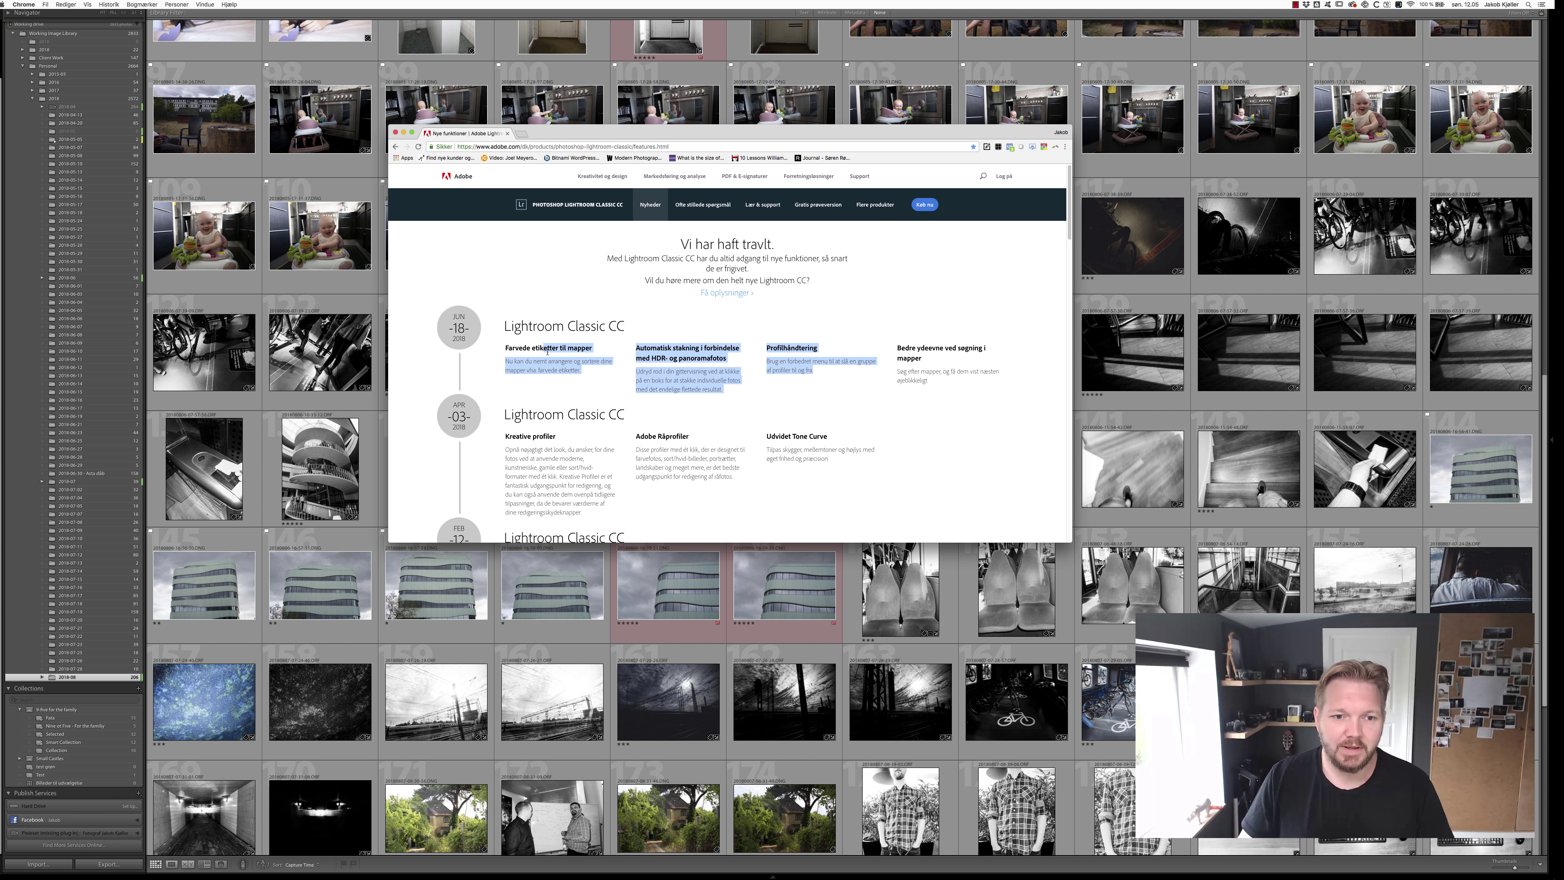
left_click(536, 357)
key("super+Tab")
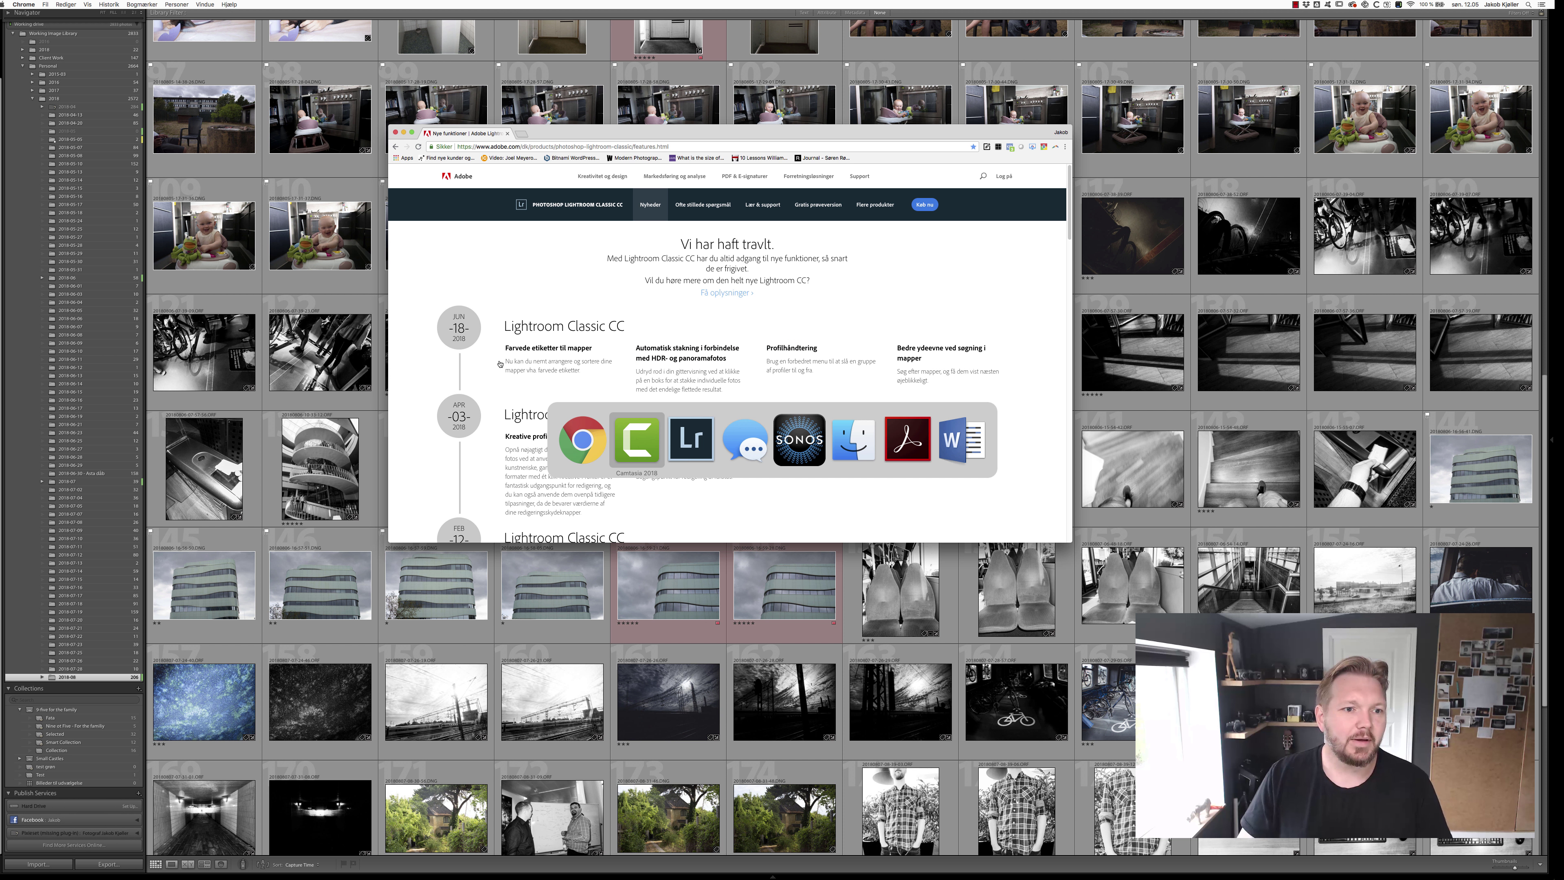
key("super+Tab")
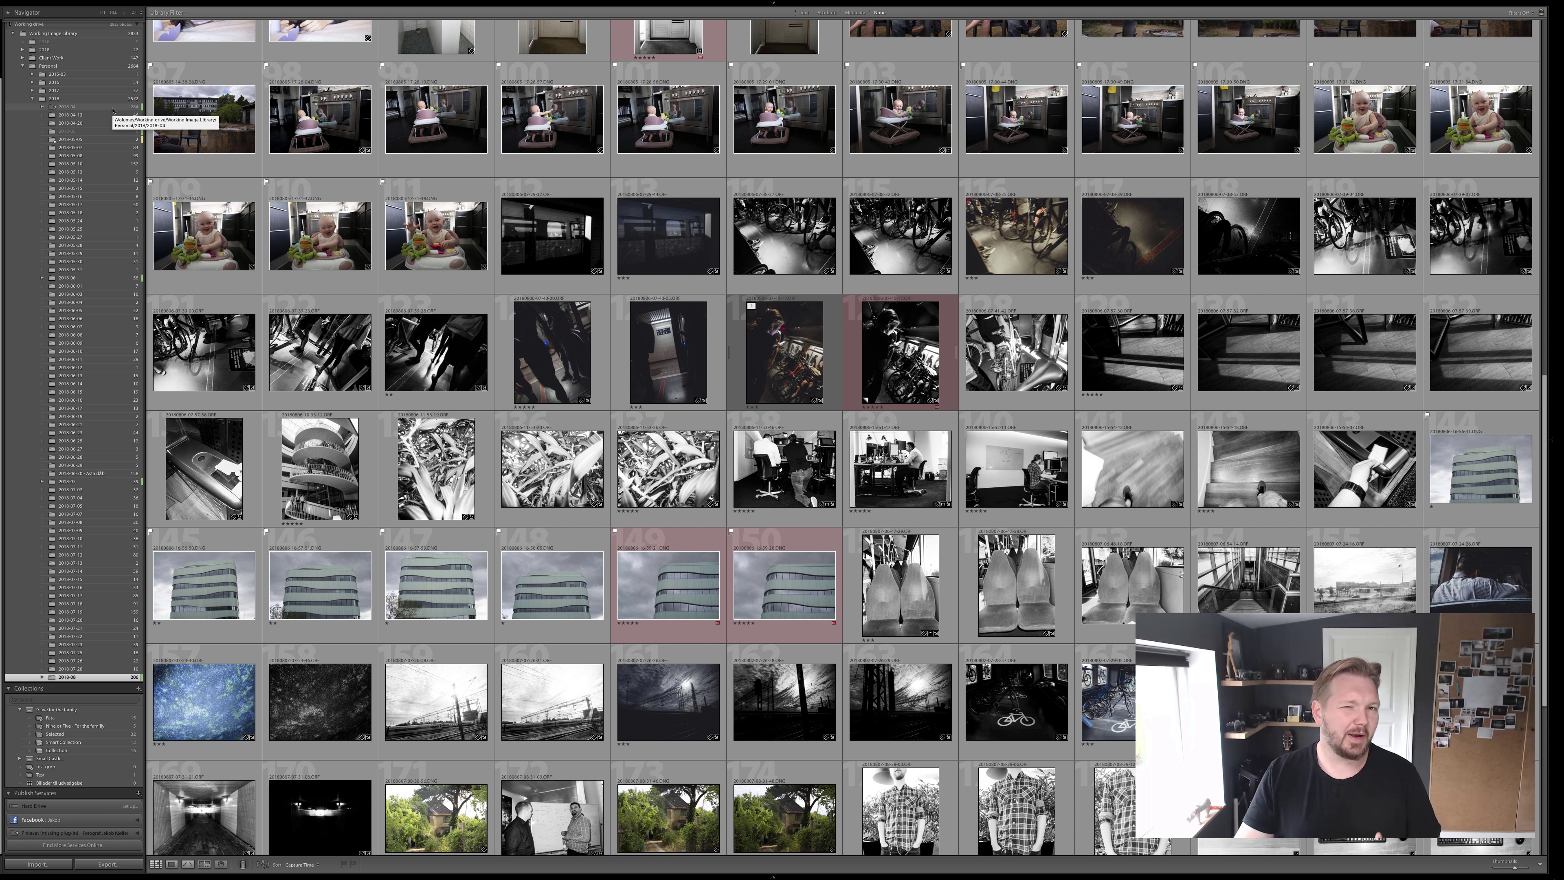
- Preview the Add Color Label options for the 2018-04 and 2018-05-05 folders, then select 2018-05
right_click(113, 108)
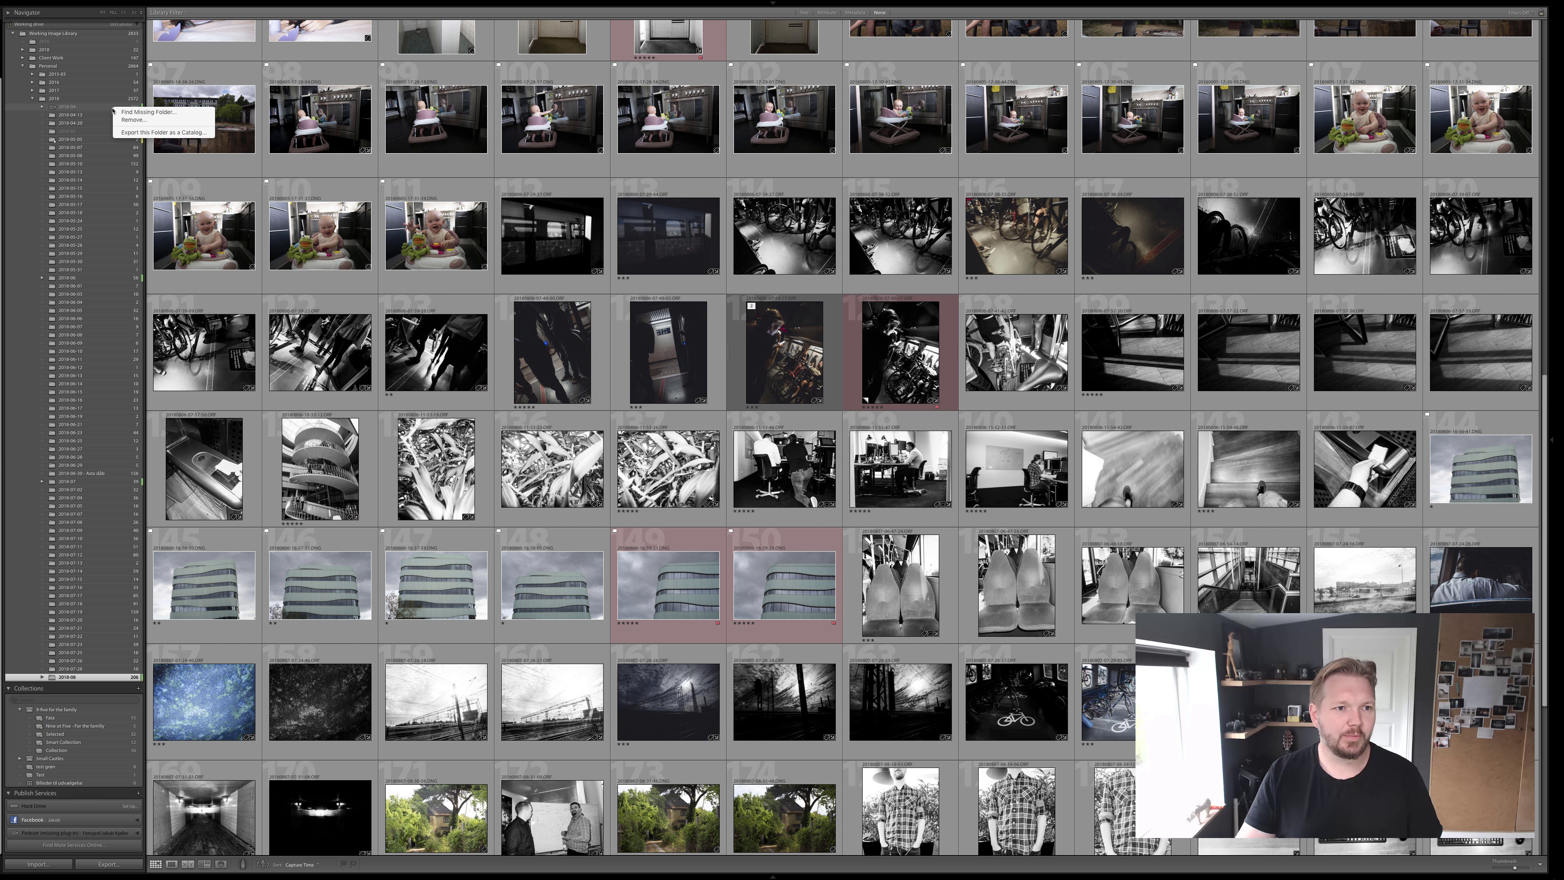
right_click(86, 141)
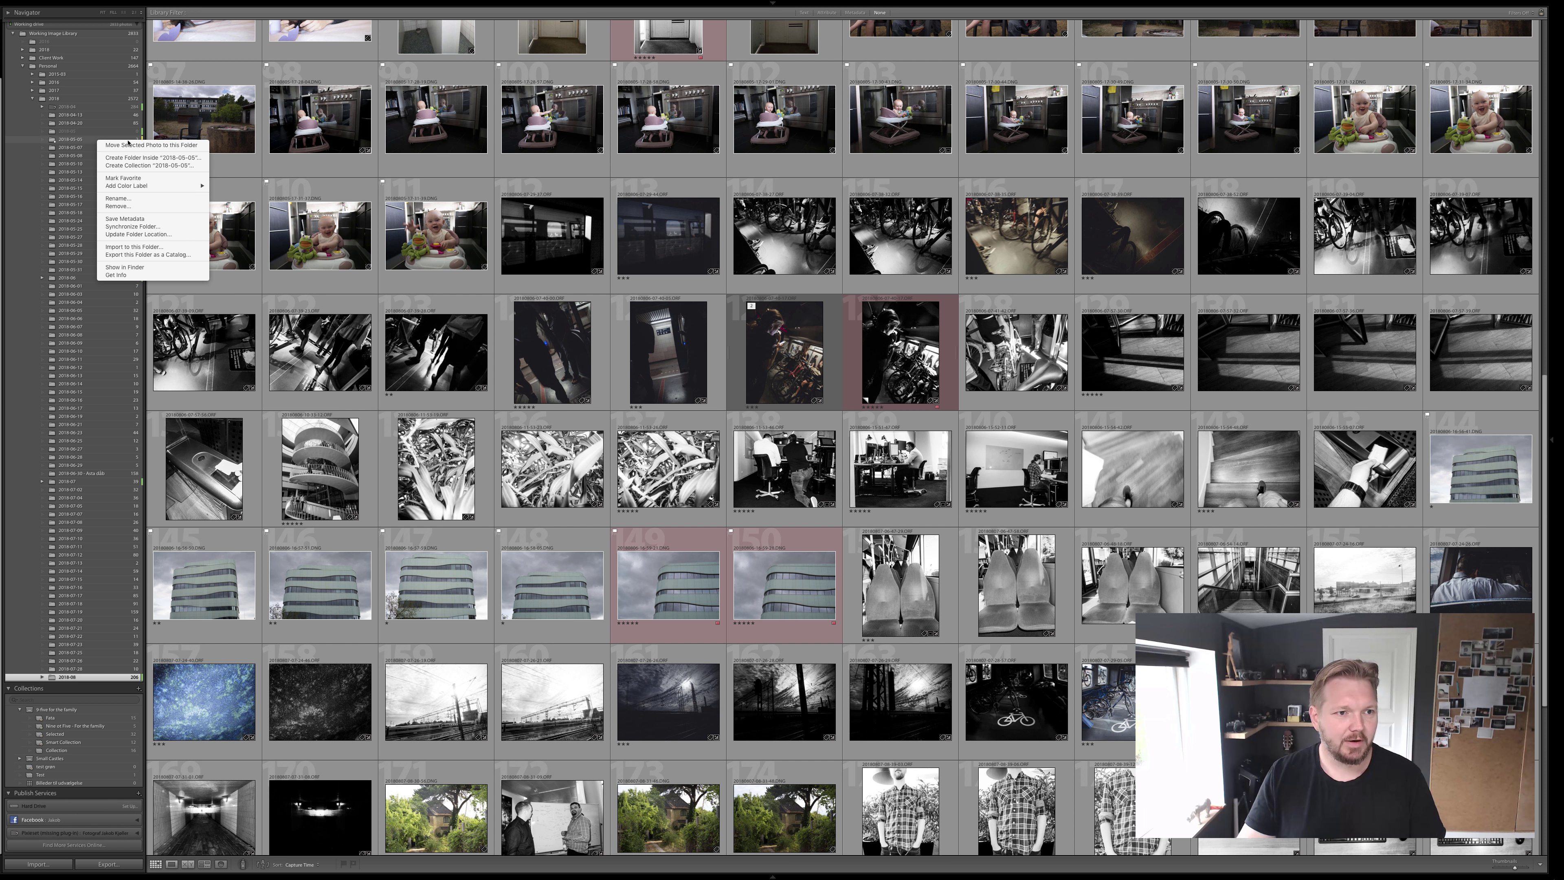
mouse_move(134, 186)
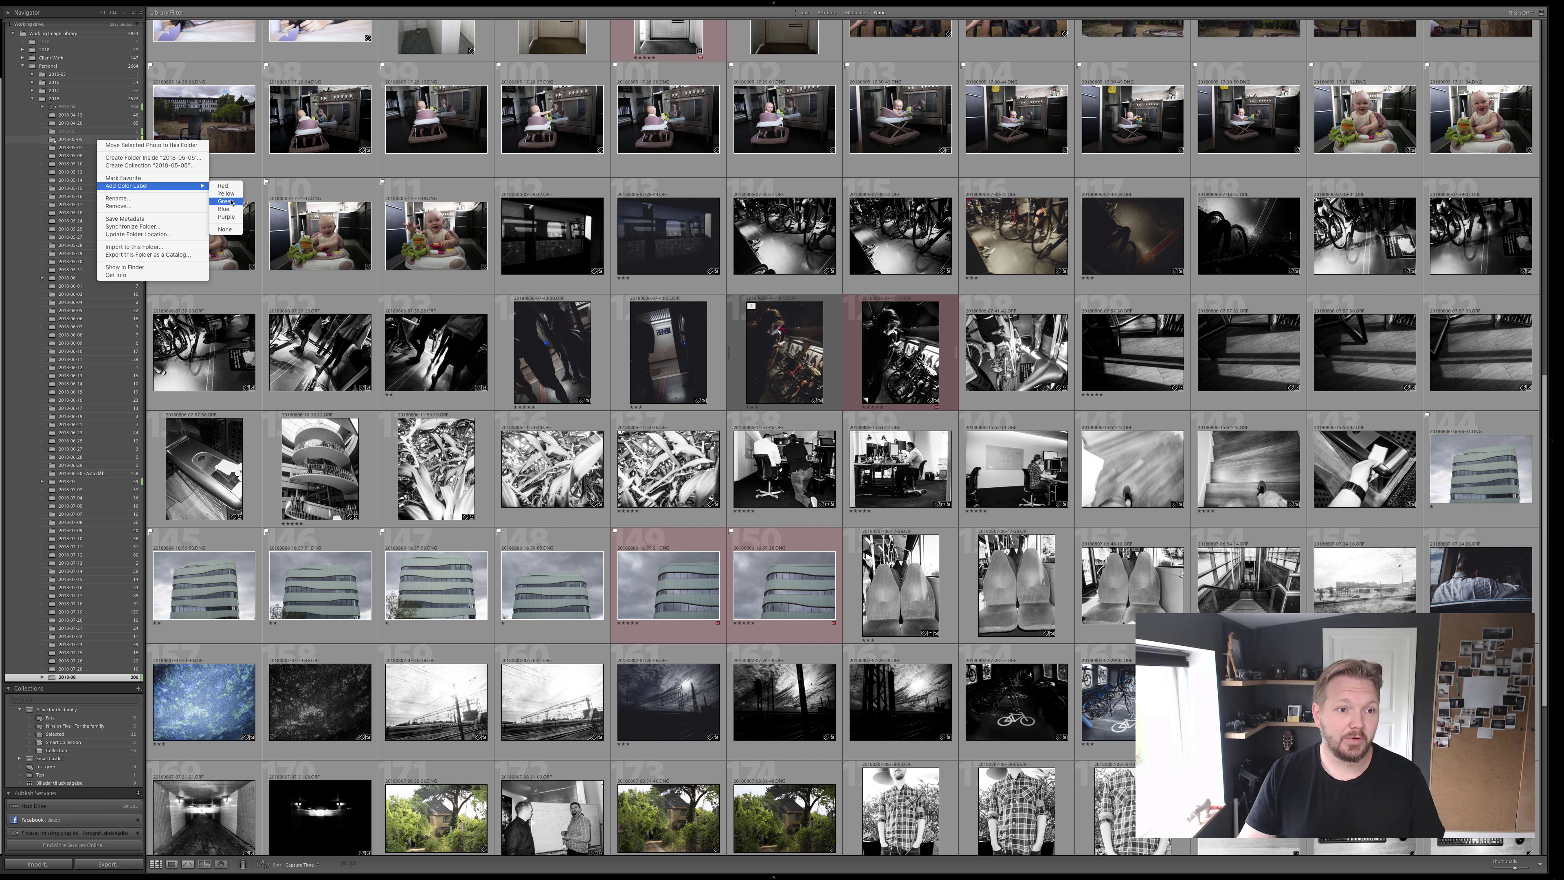
key("Escape")
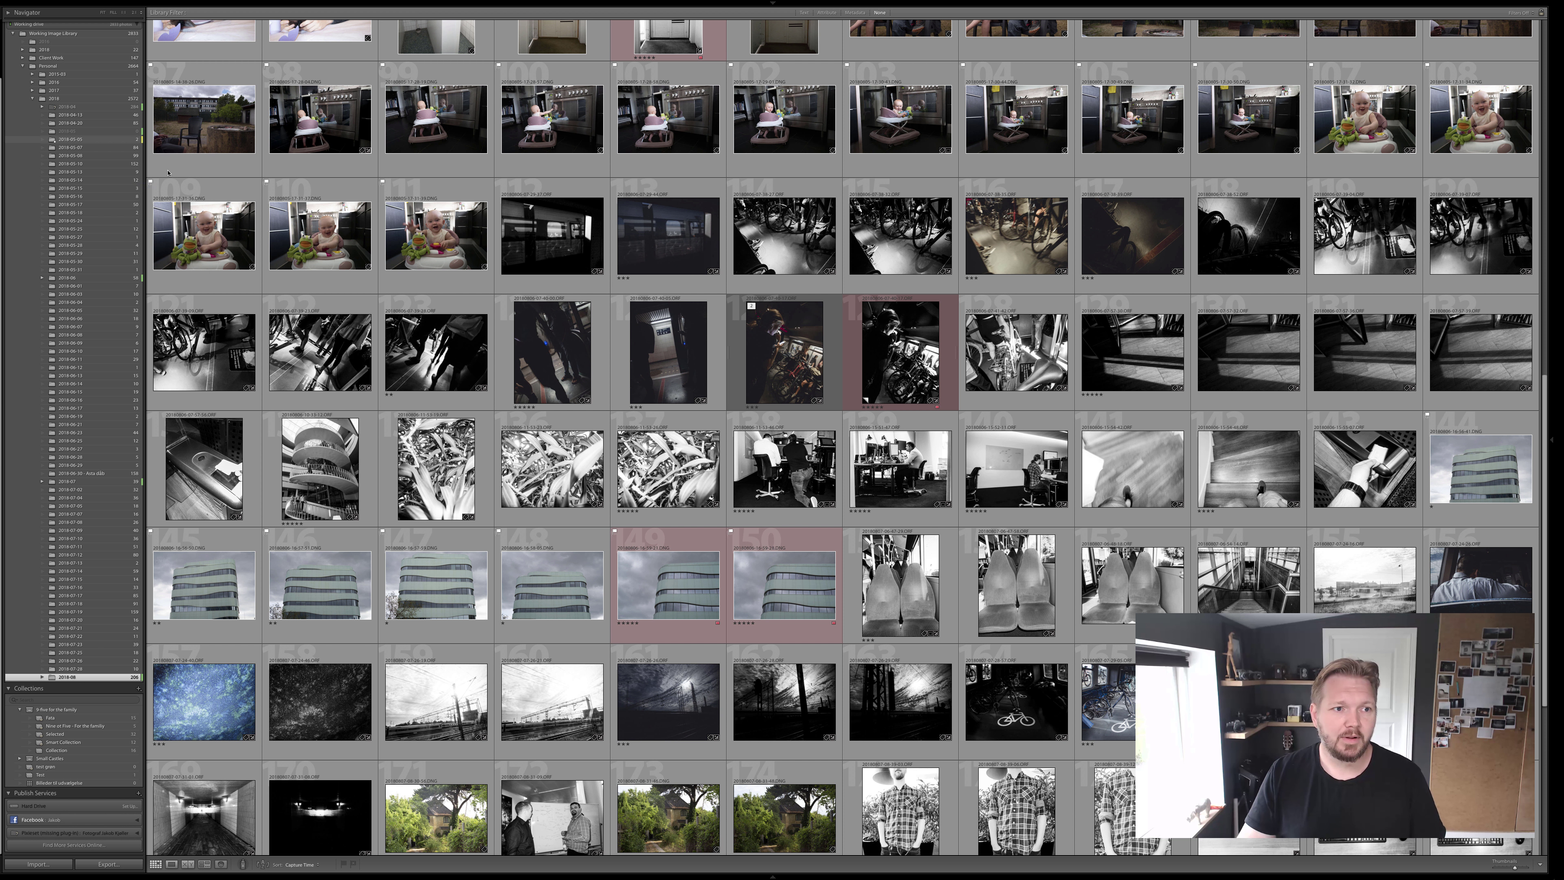
right_click(120, 141)
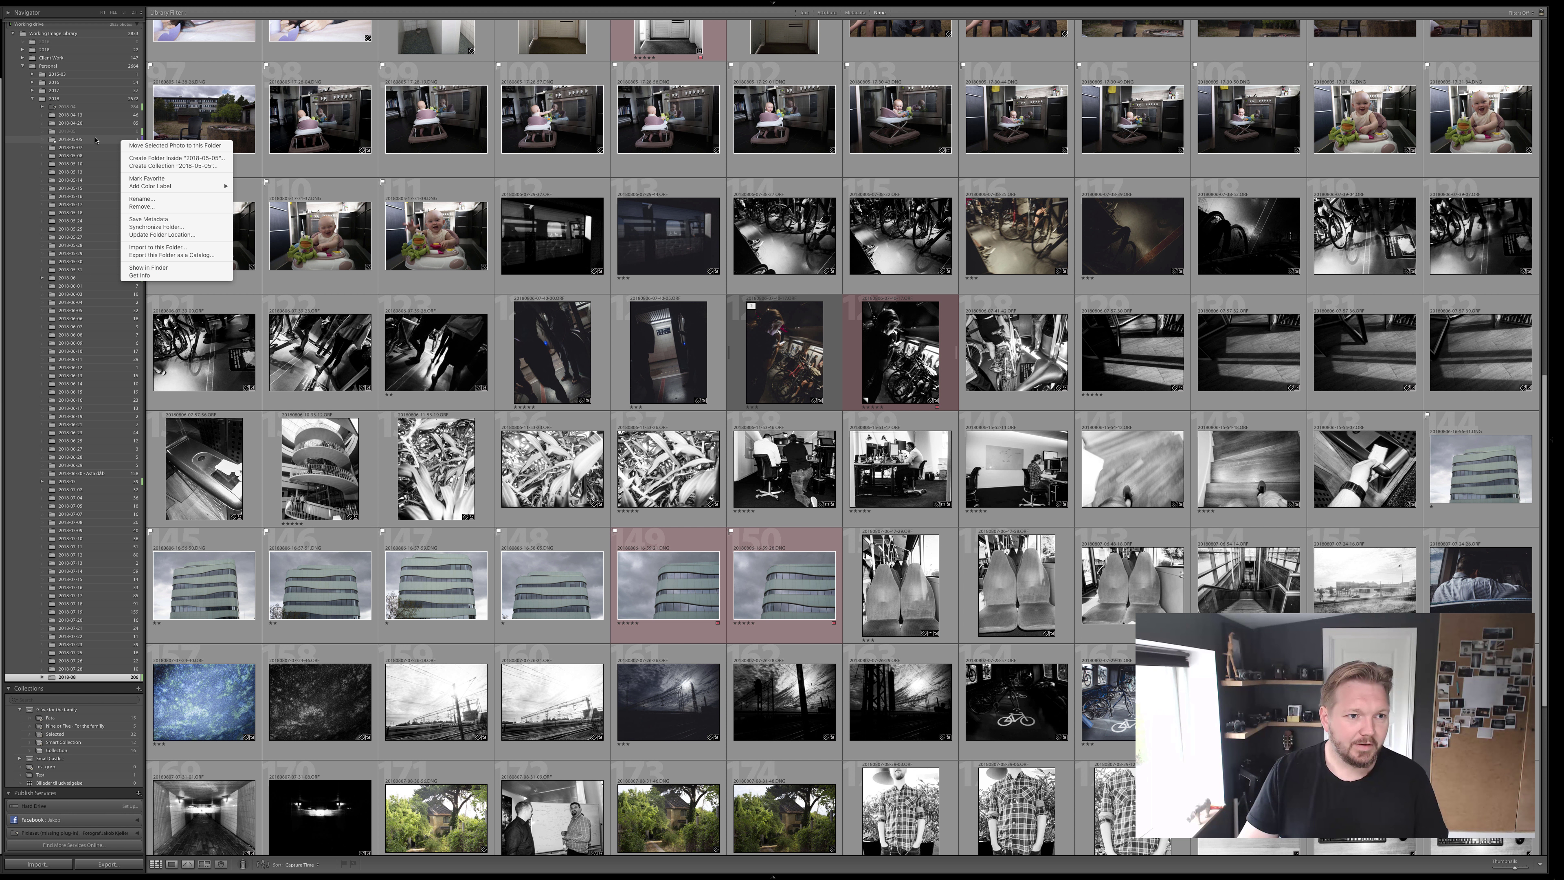
key("Escape")
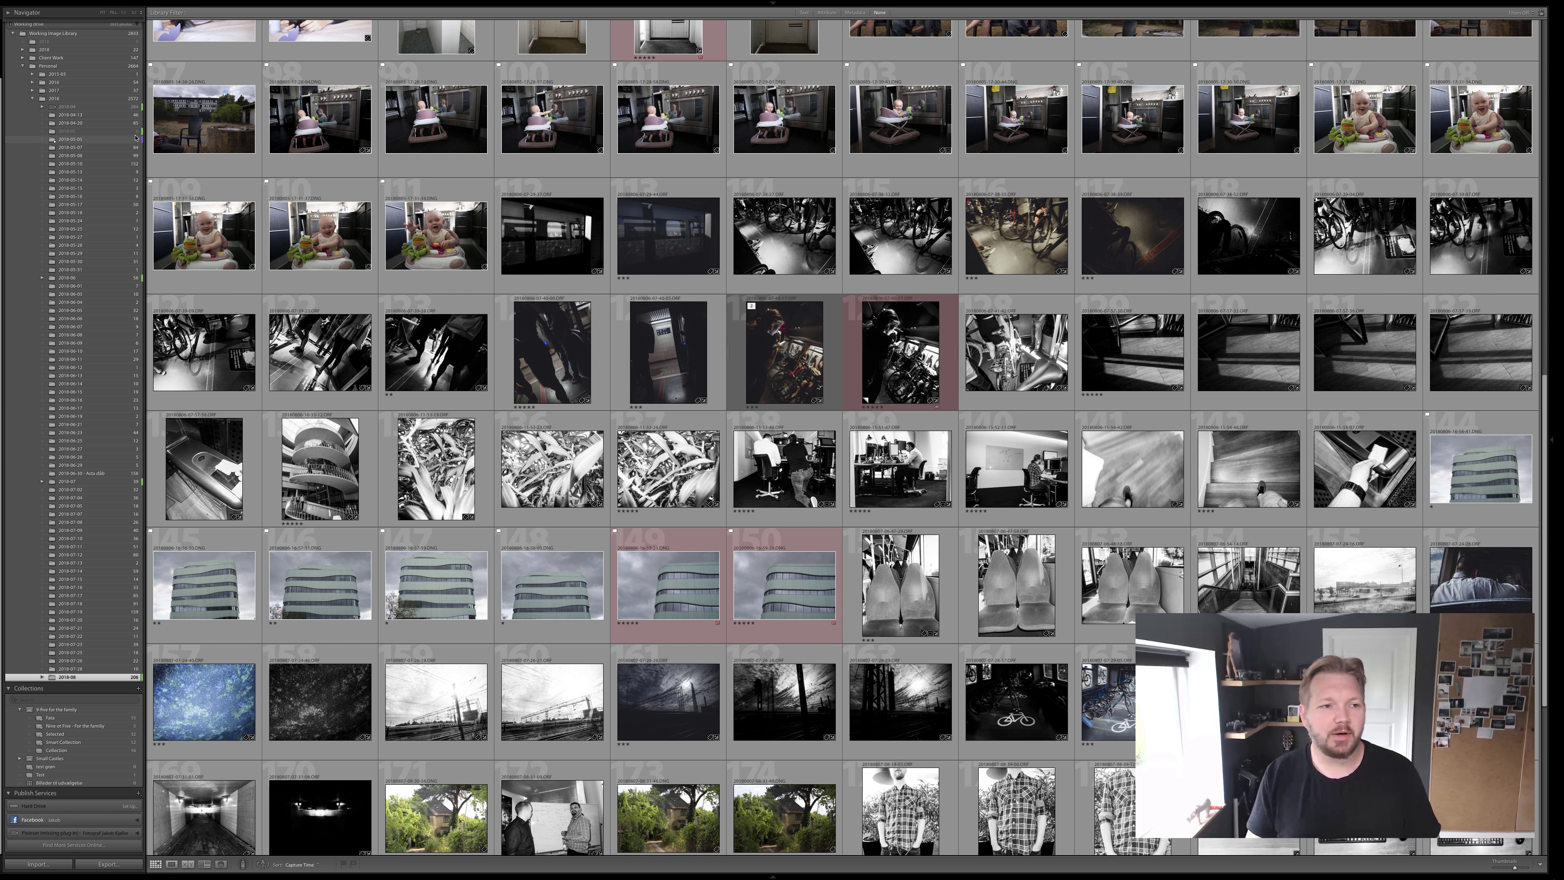
left_click(88, 133)
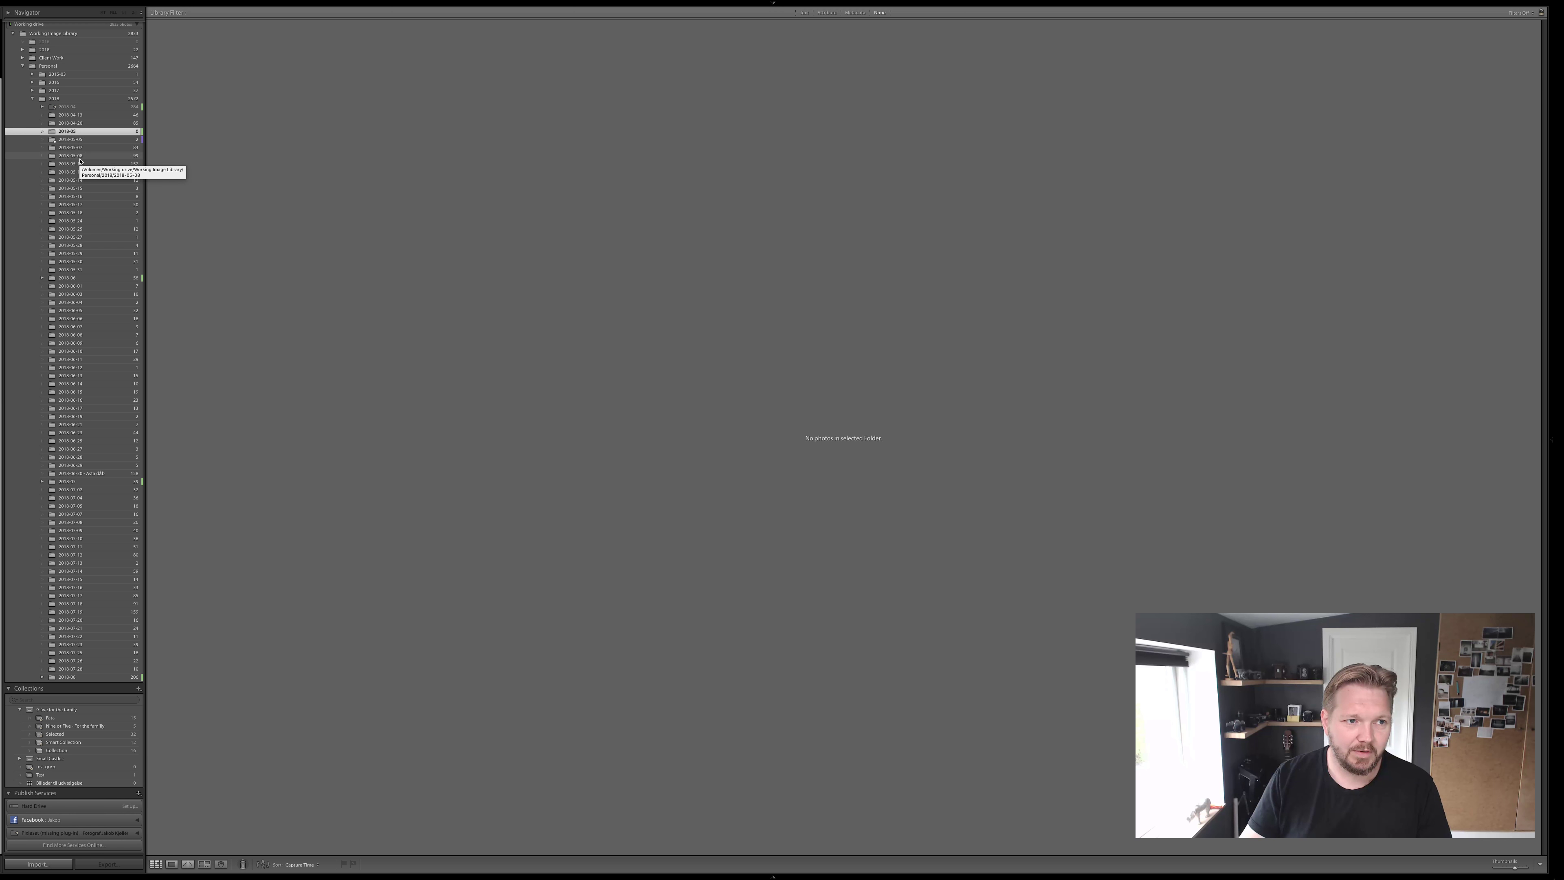
- Browse the 2018-05-10, 2018-05 and 2018-08 folders, then start filtering folders by 'tom'
left_click_drag(80, 164, 84, 132)
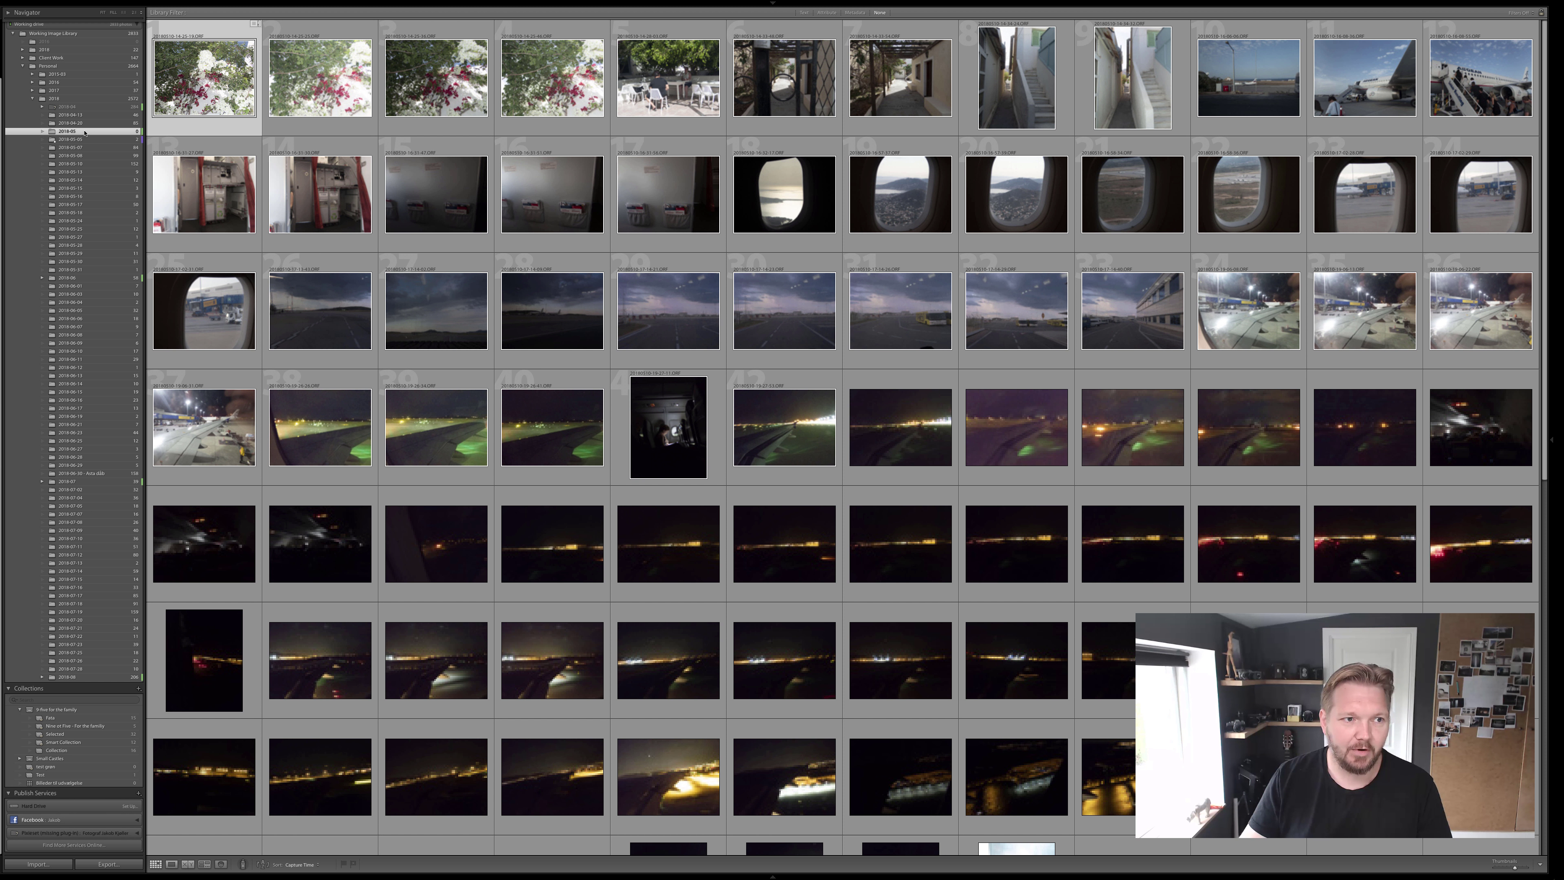
left_click(84, 133)
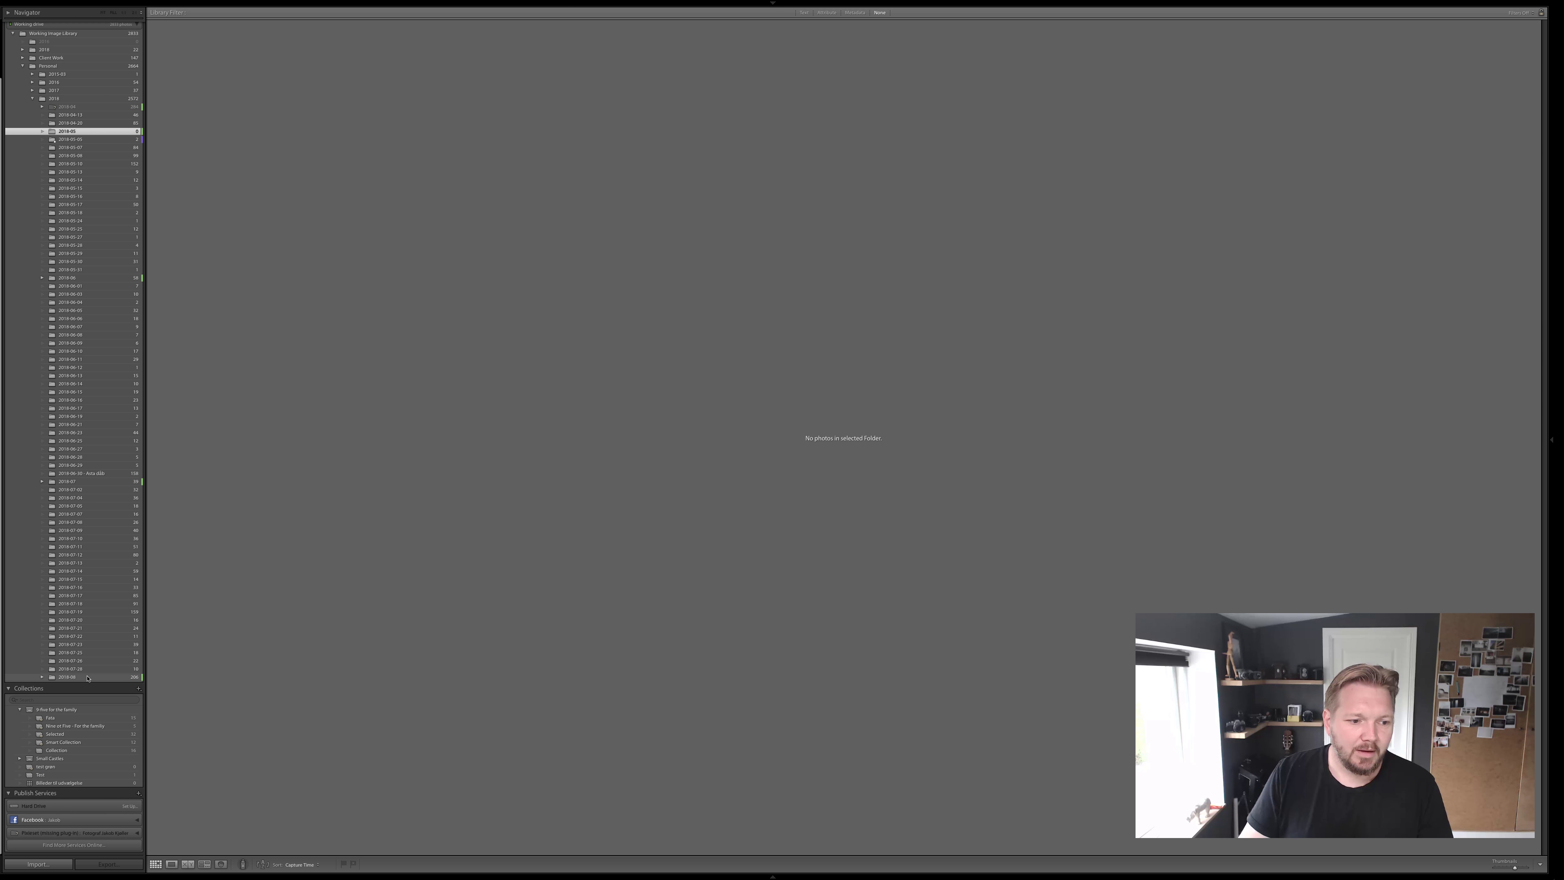
left_click(68, 677)
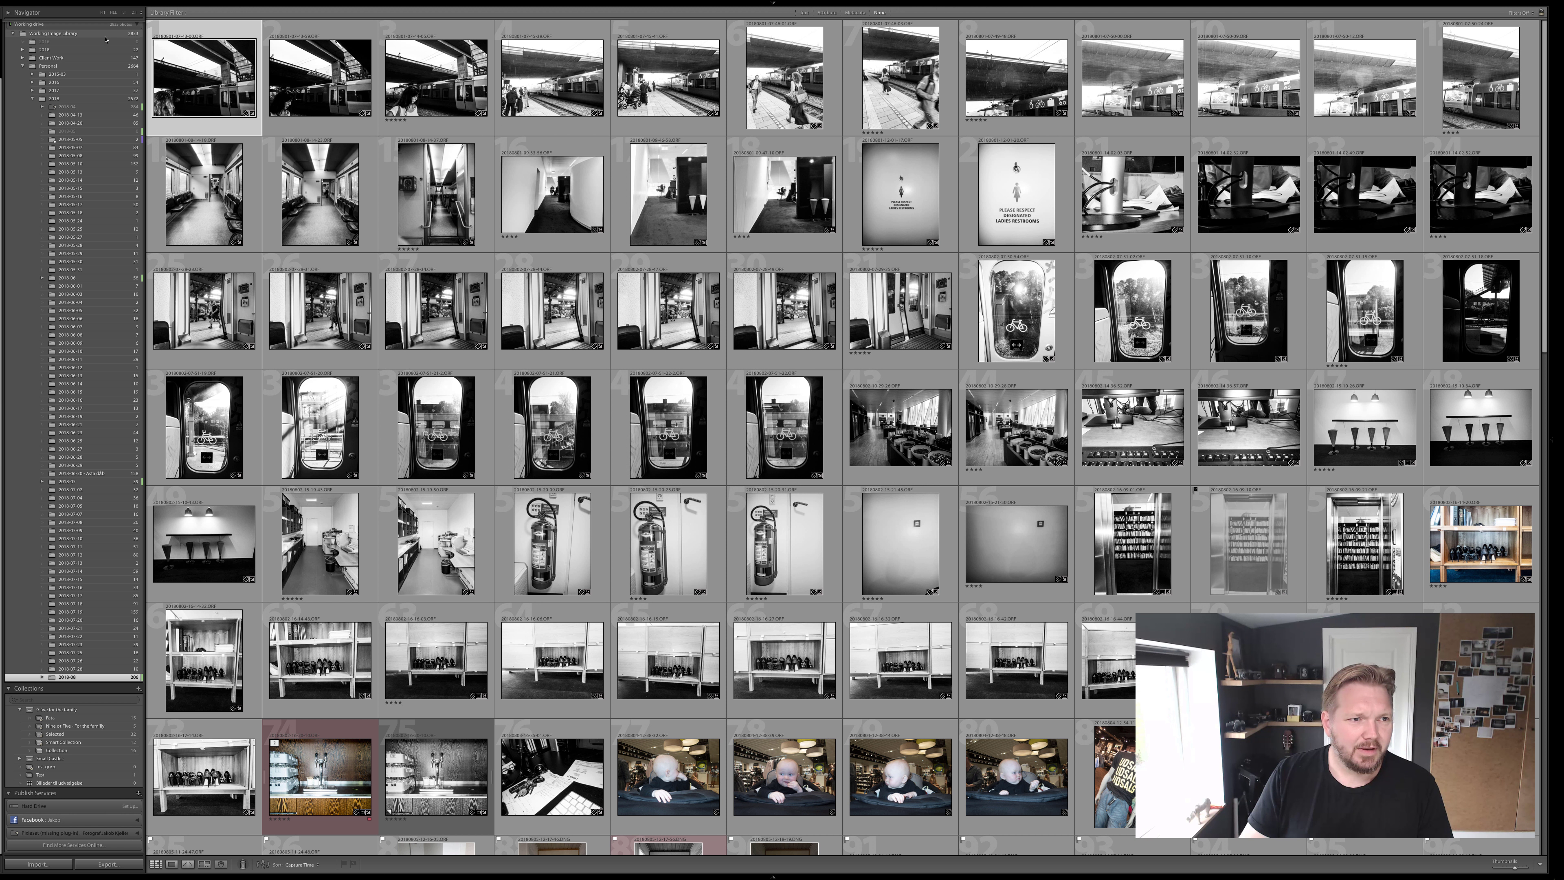
scroll(101, 77, "up", 4)
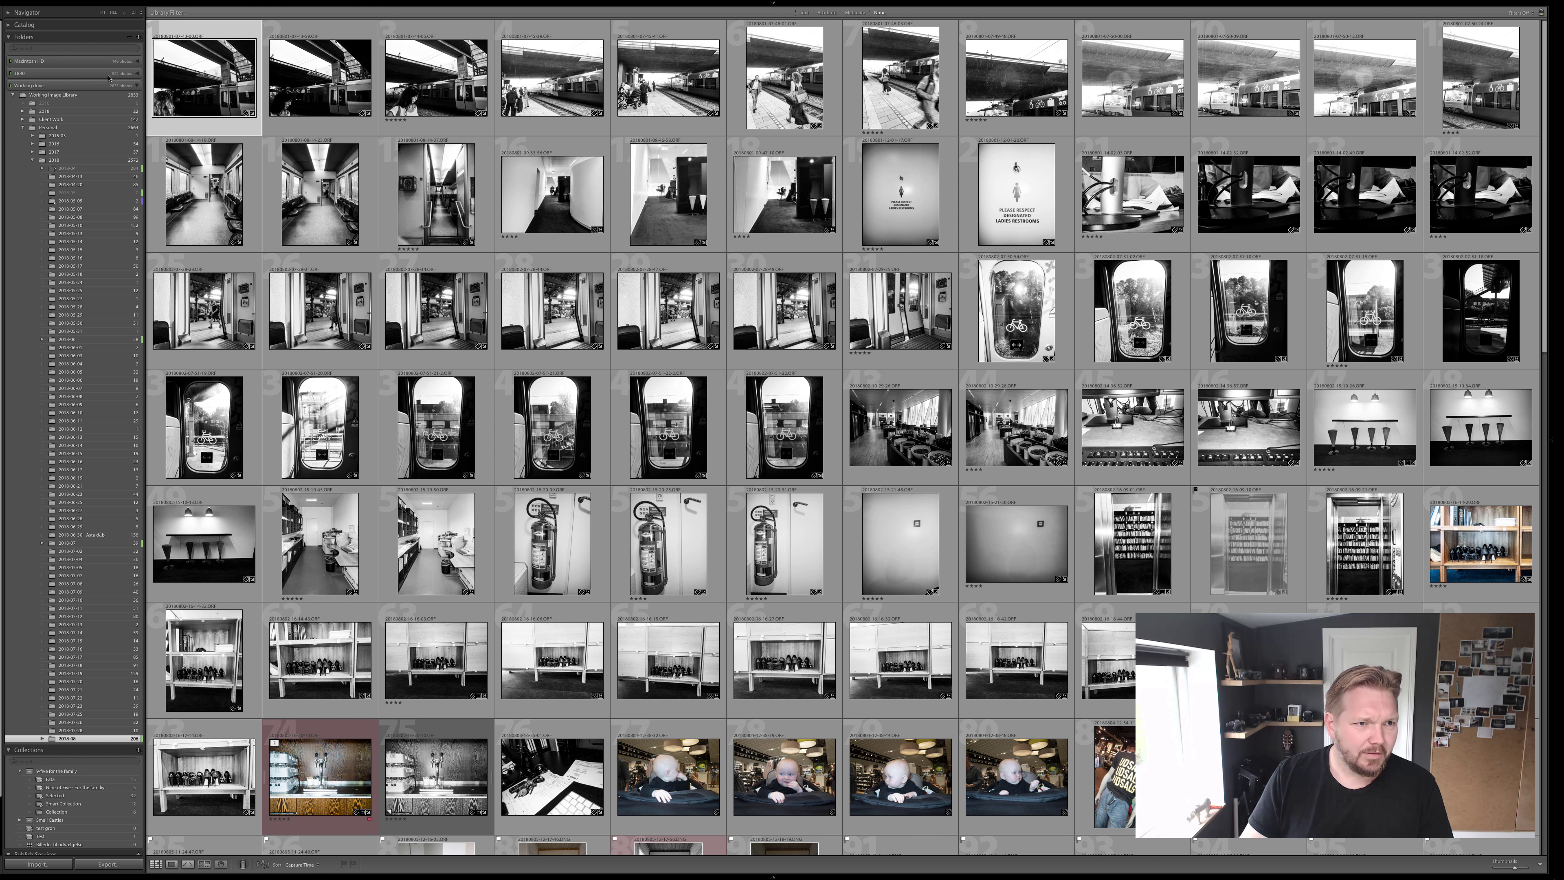
left_click(60, 48)
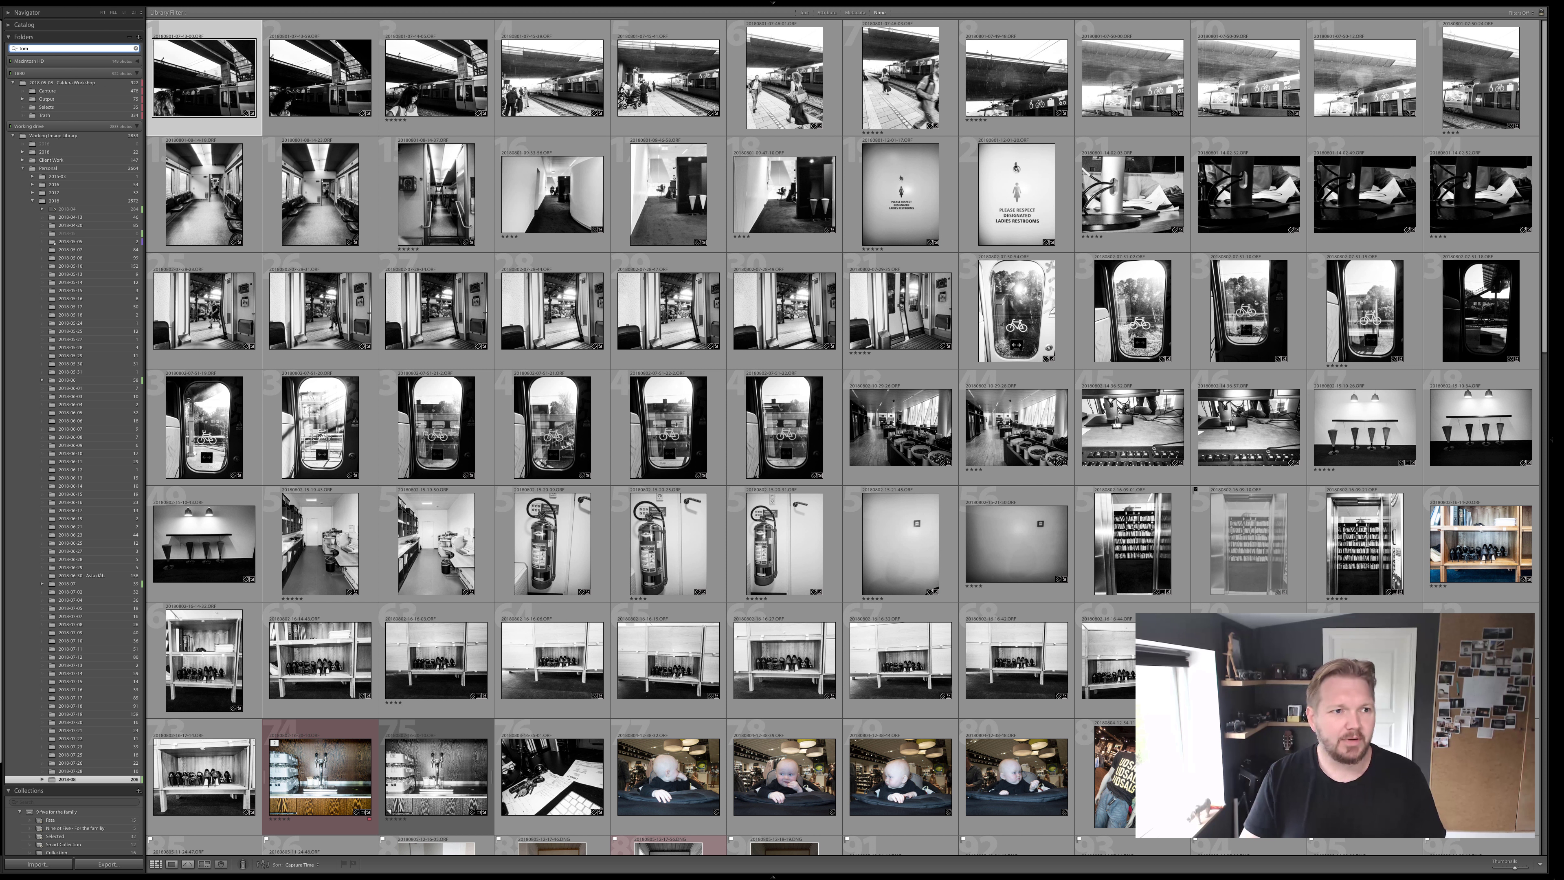
- Apply the folder filter, open the 2018-06-20 VR folder, and switch back to Chrome
key("Return")
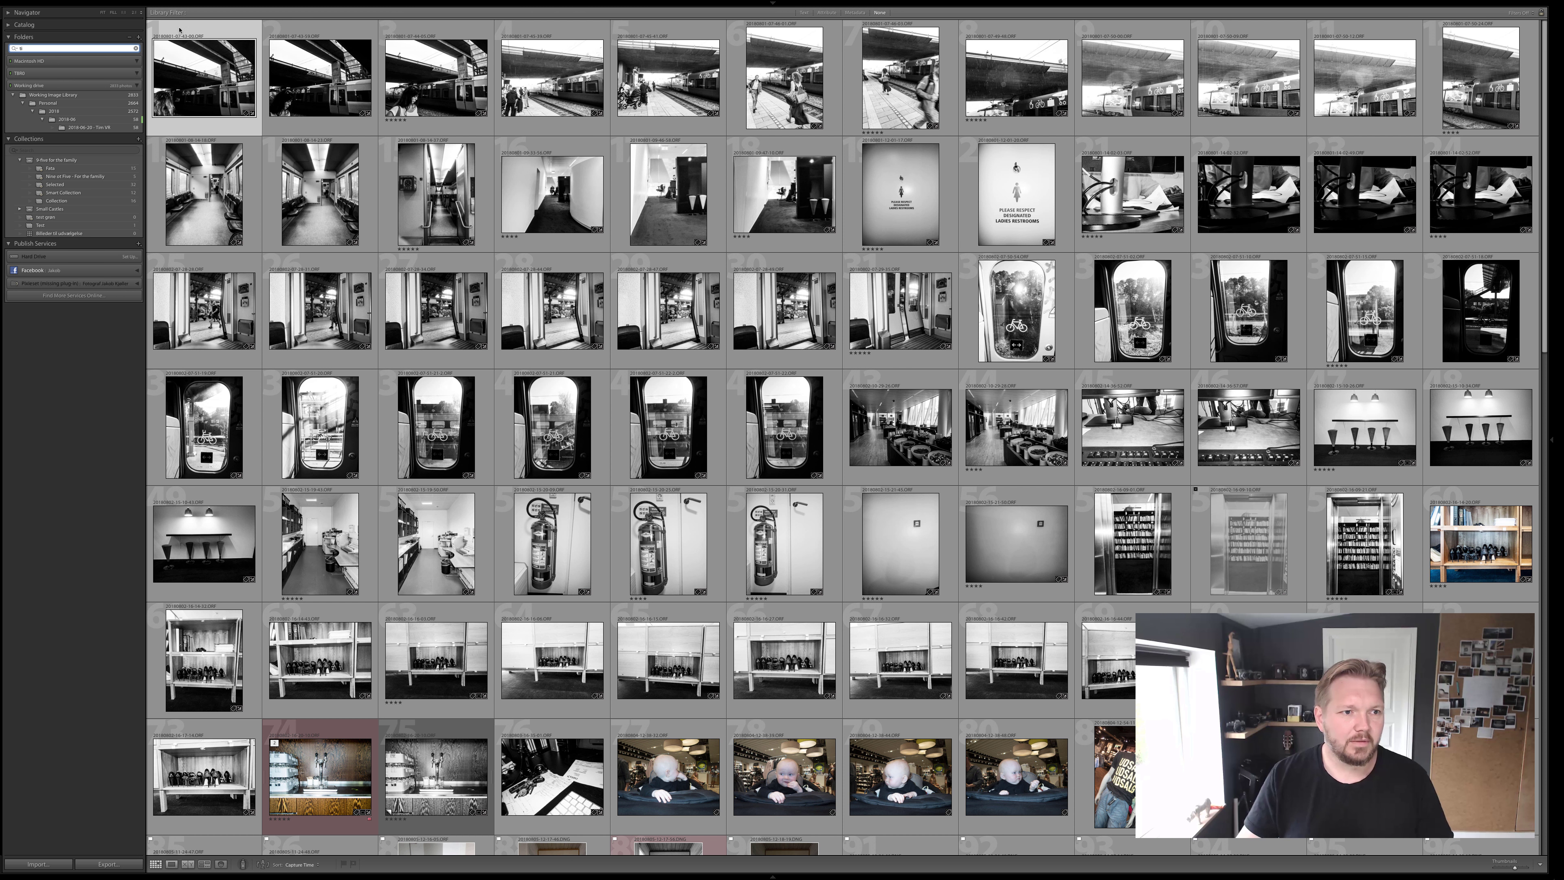
left_click(115, 130)
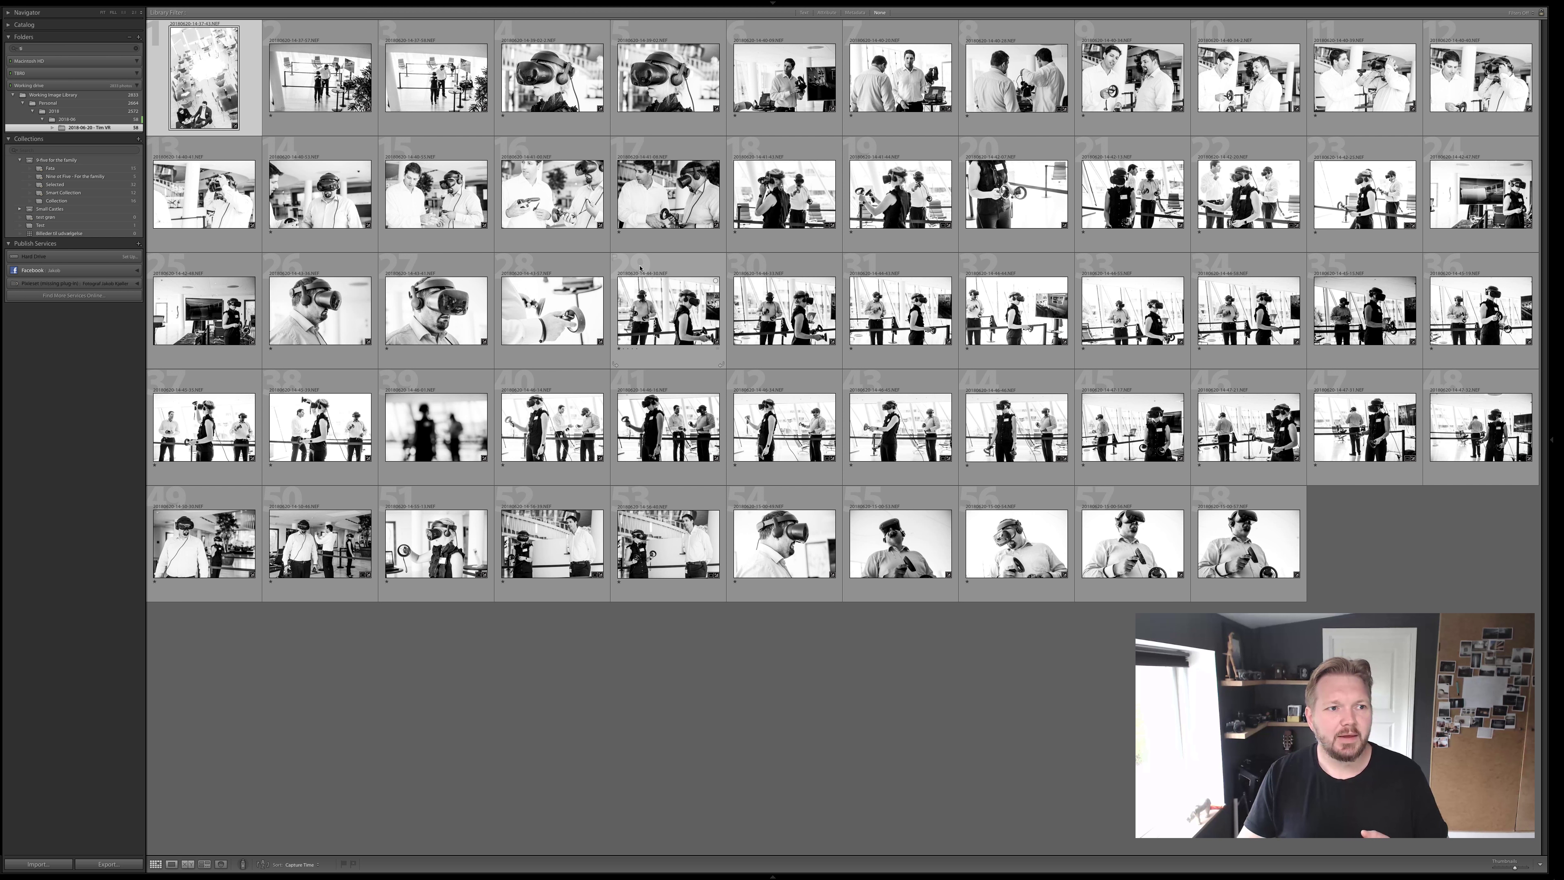
left_click(126, 51)
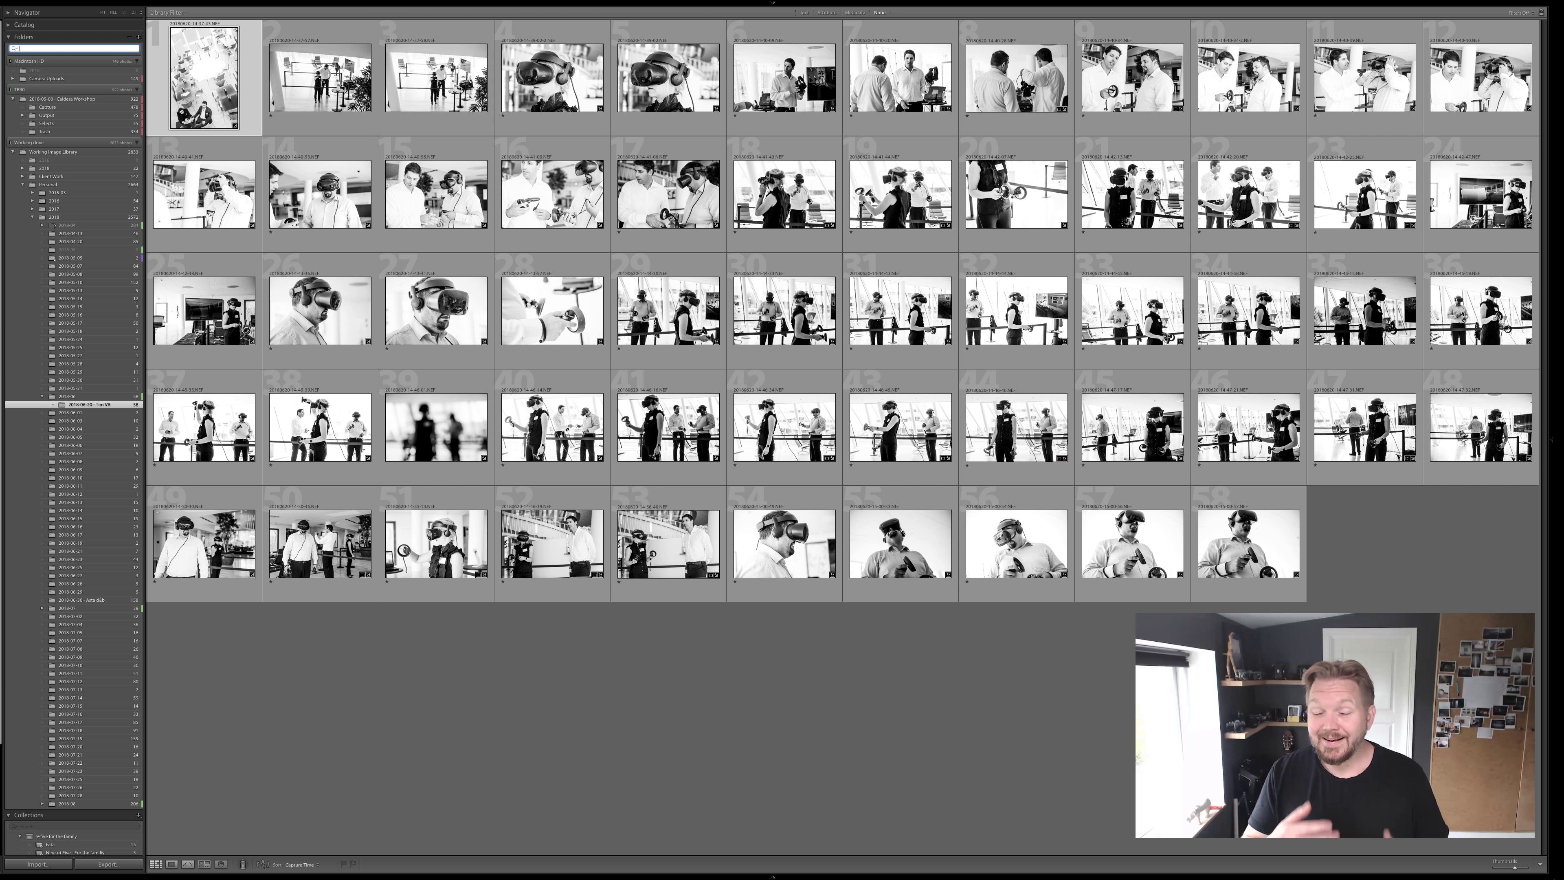
key("super+Tab")
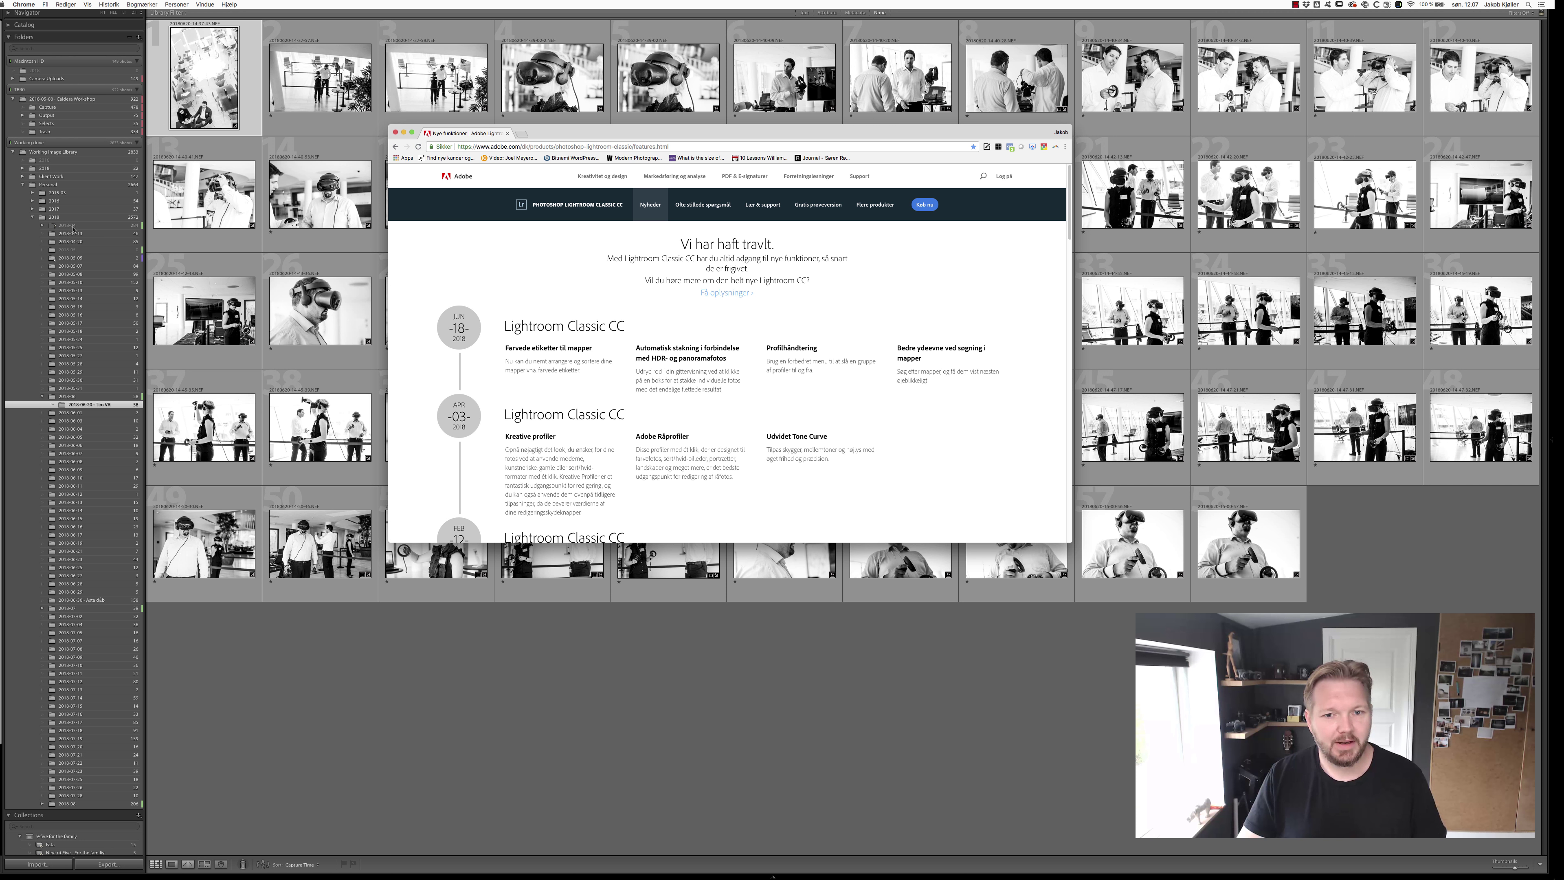
- Highlight the 'Automatisk stakning' heading, then return to Lightroom
left_click_drag(637, 348, 733, 364)
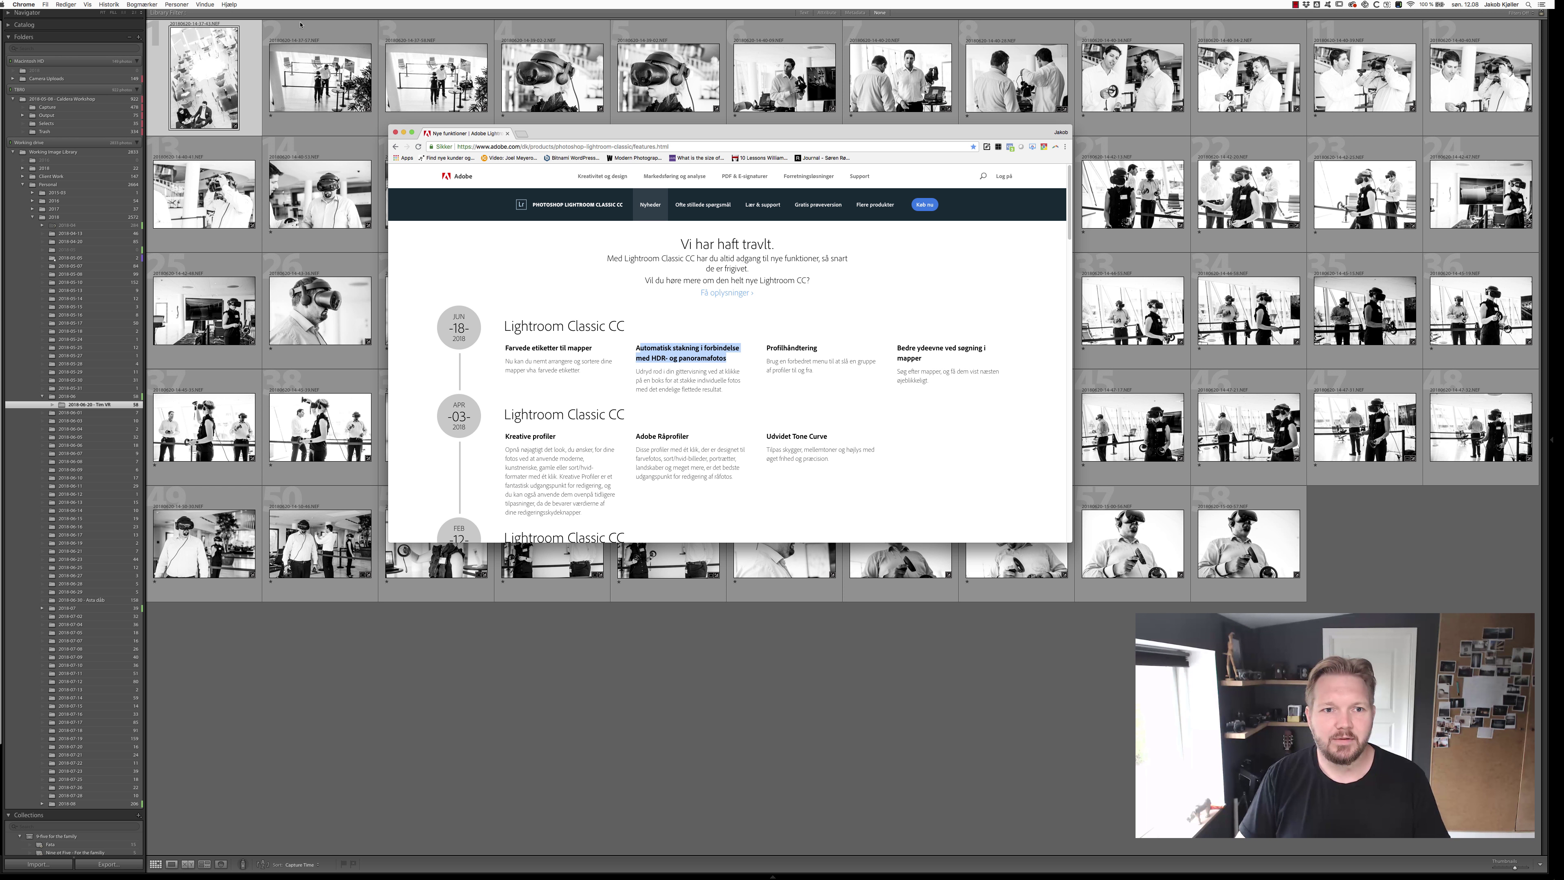
left_click(668, 120)
- Group the first five VR photos into a stack with Ctrl+G, toggle expansion, then undo and redo
left_click(668, 120, "shift")
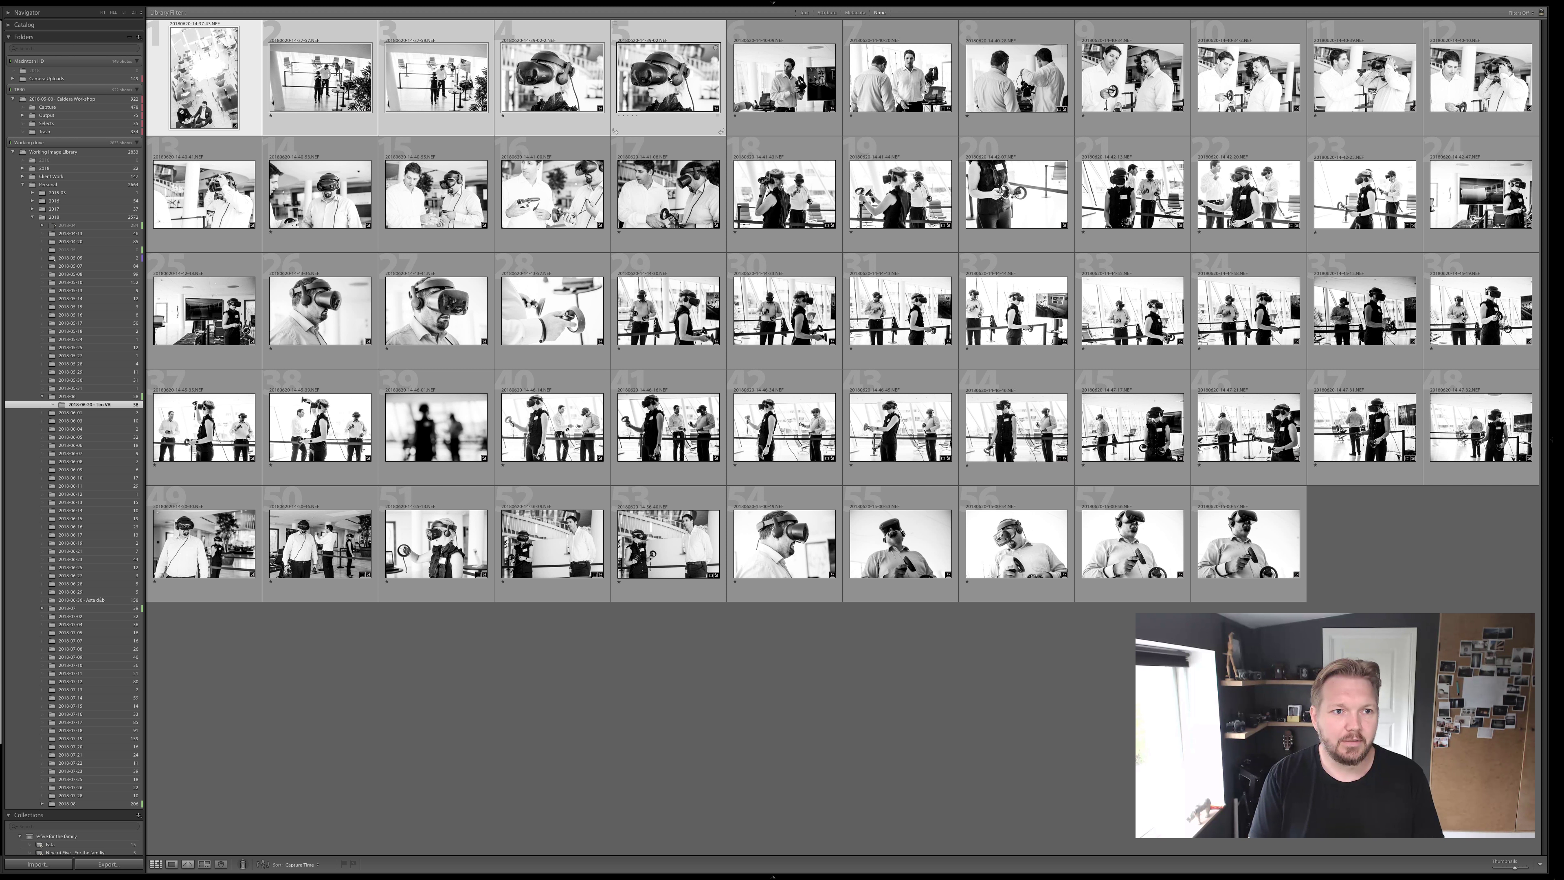
key("ctrl+g")
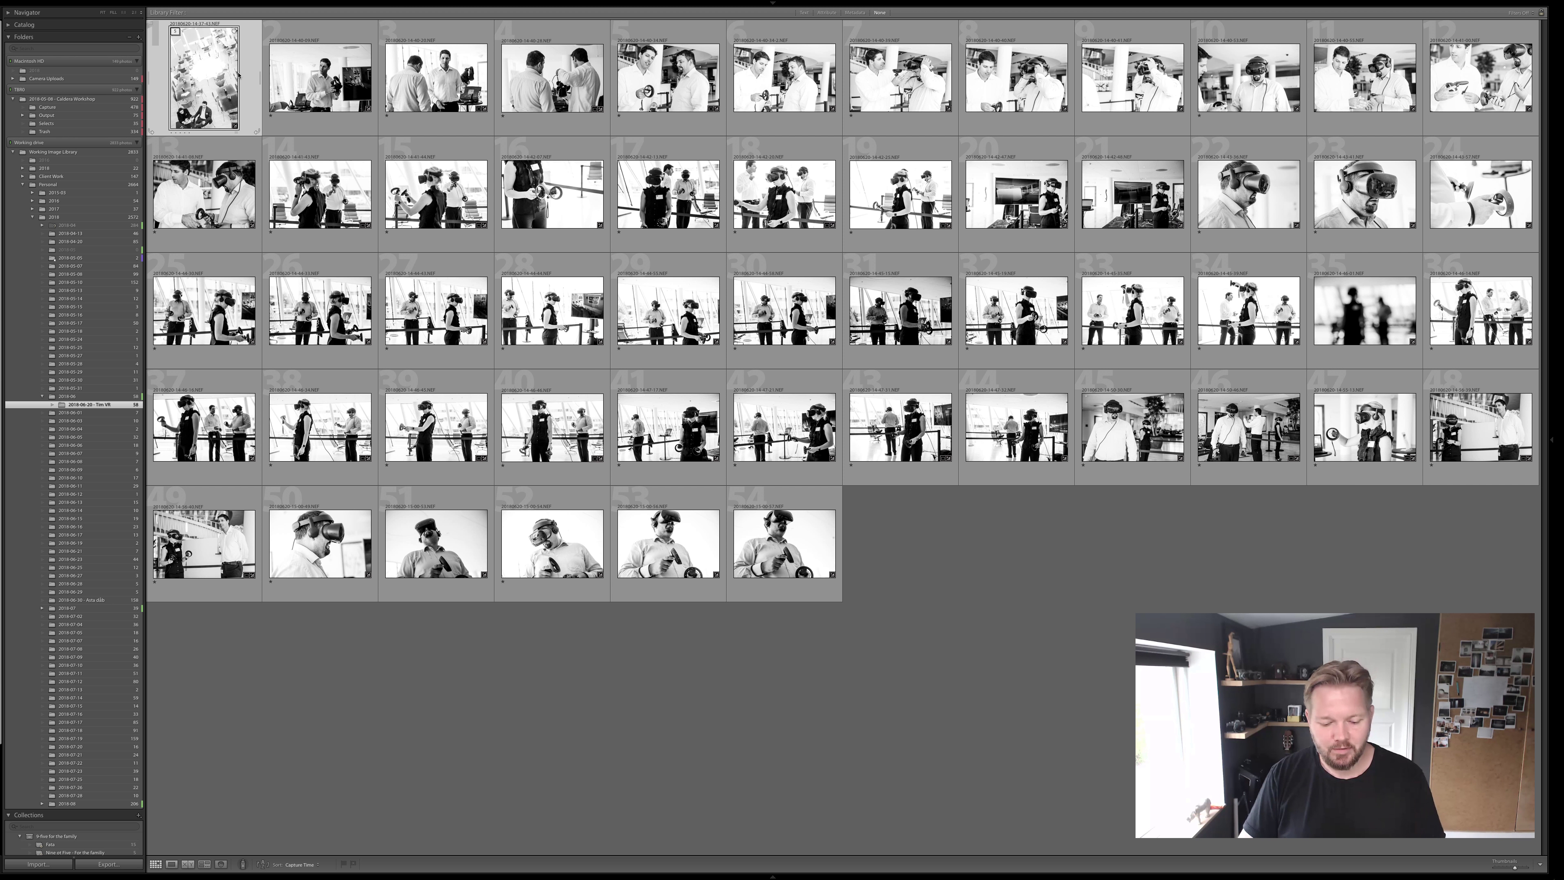
key("s")
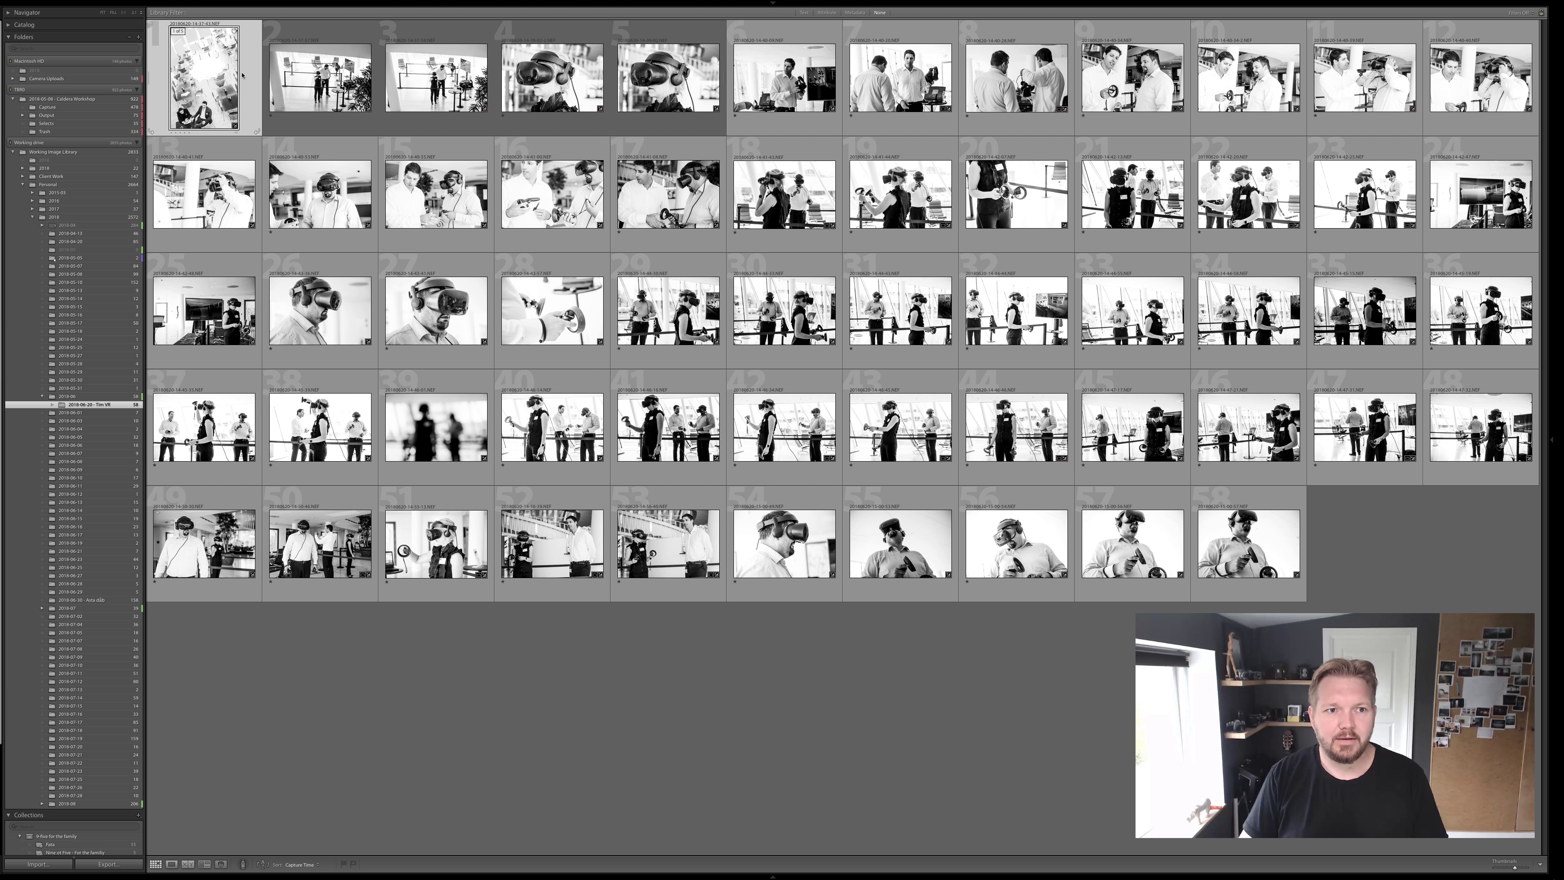
key("s")
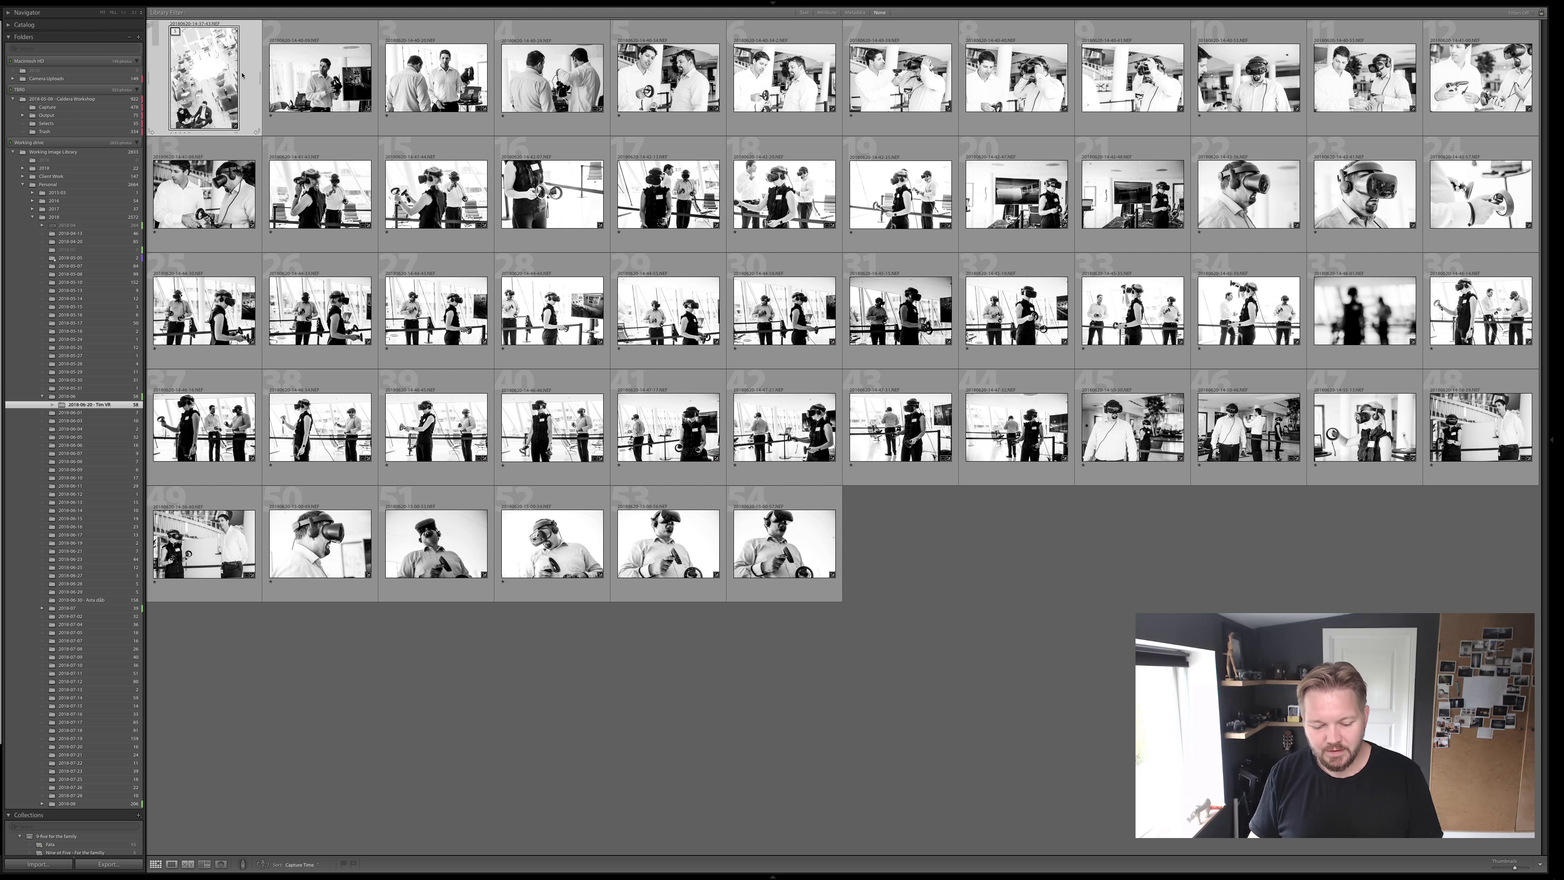
key("ctrl+z")
key("ctrl+z")
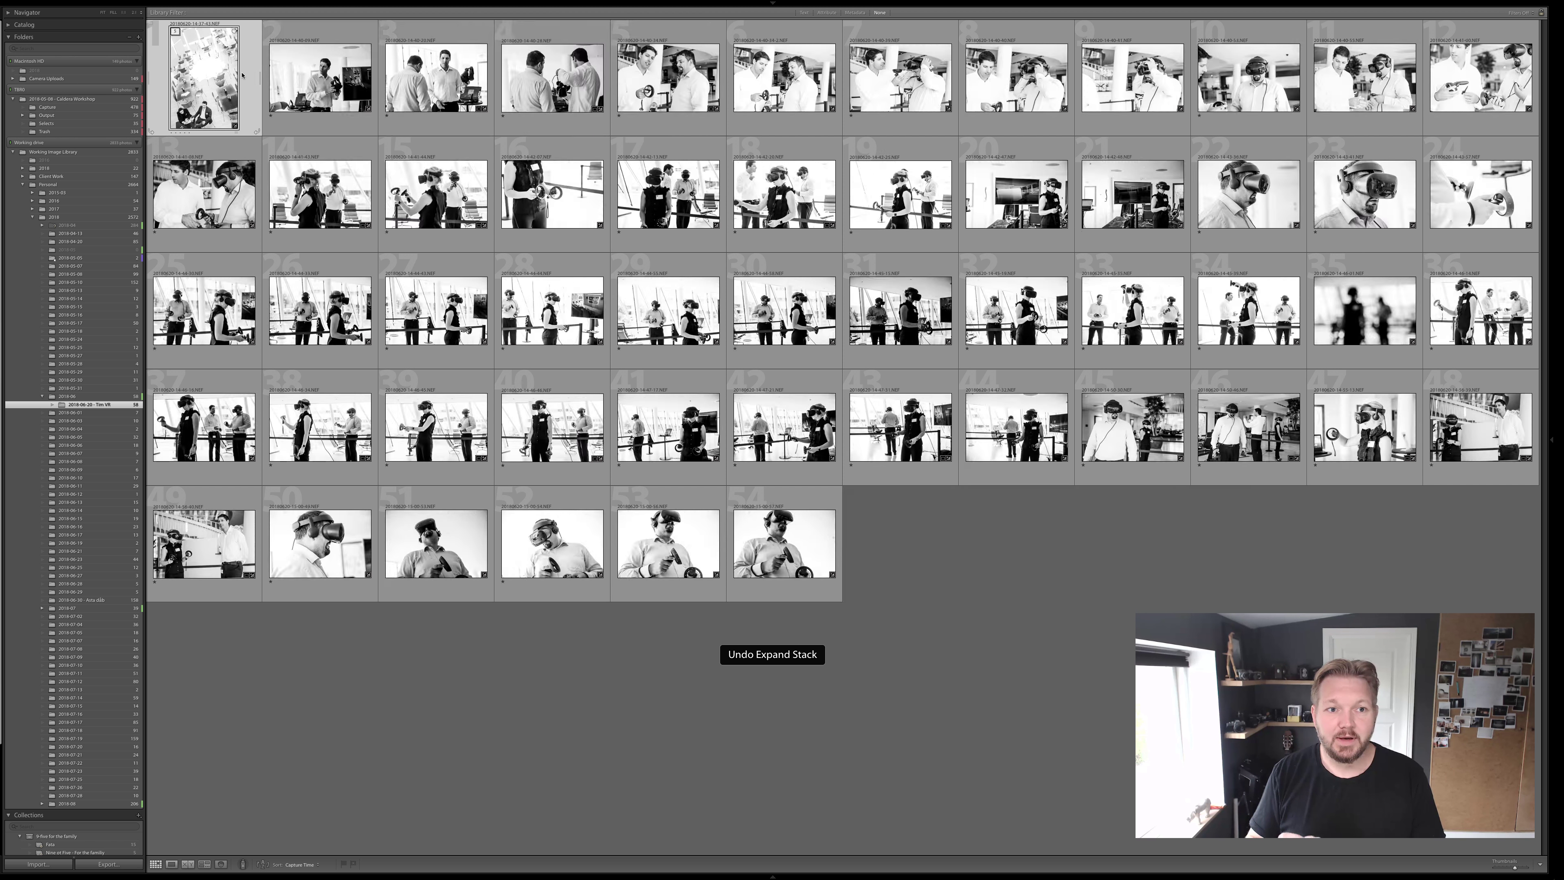
key("ctrl+shift+z")
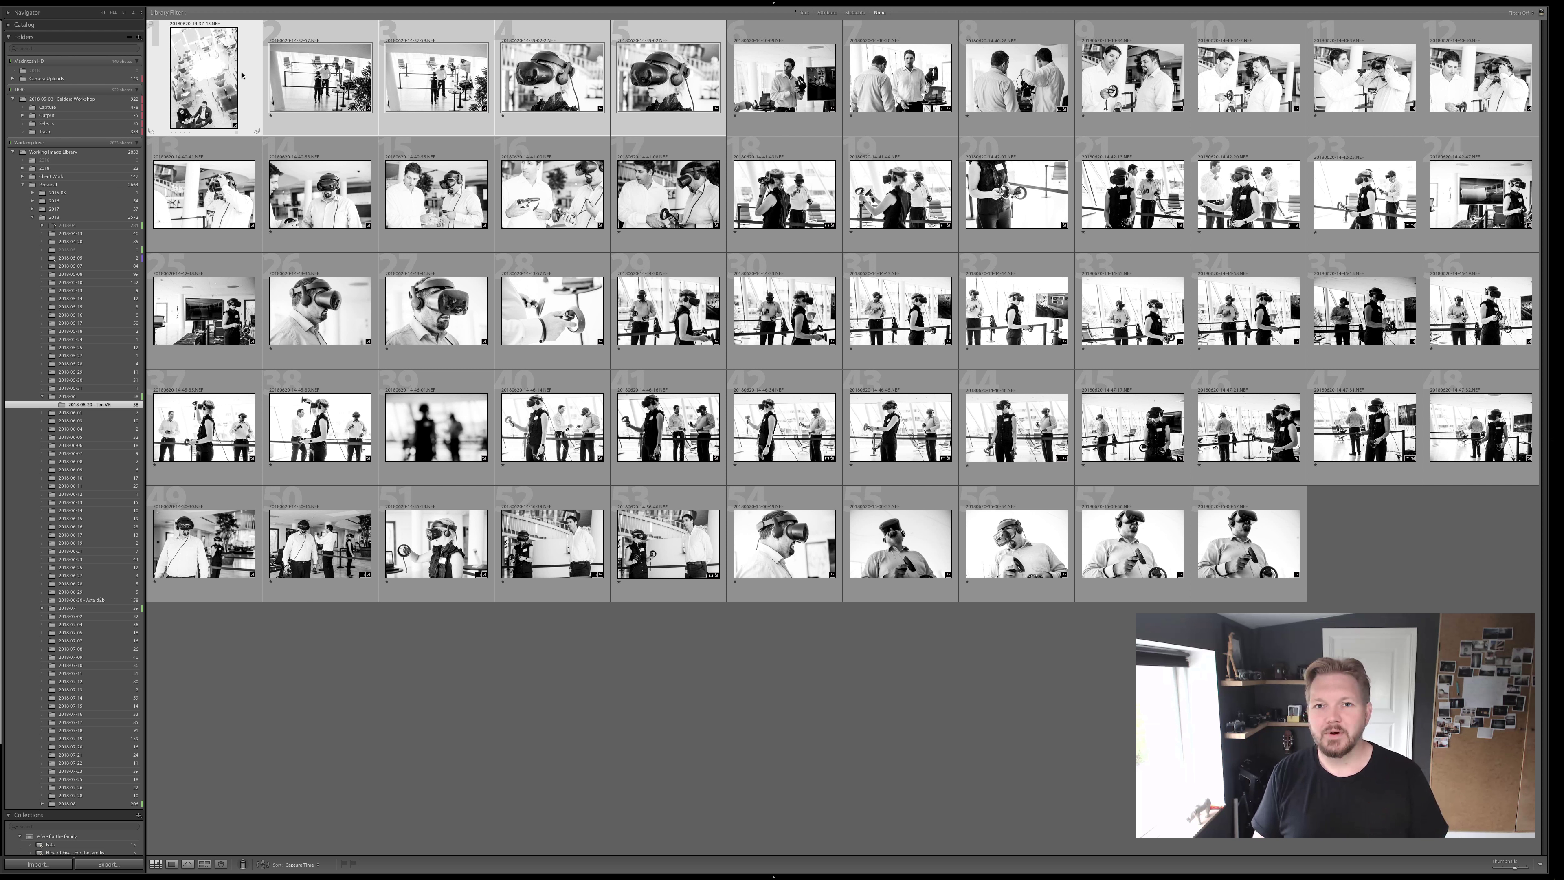
- Open photo 174, the house among trees, from the 2018-08 folder in Develop
key("F5")
key("F5")
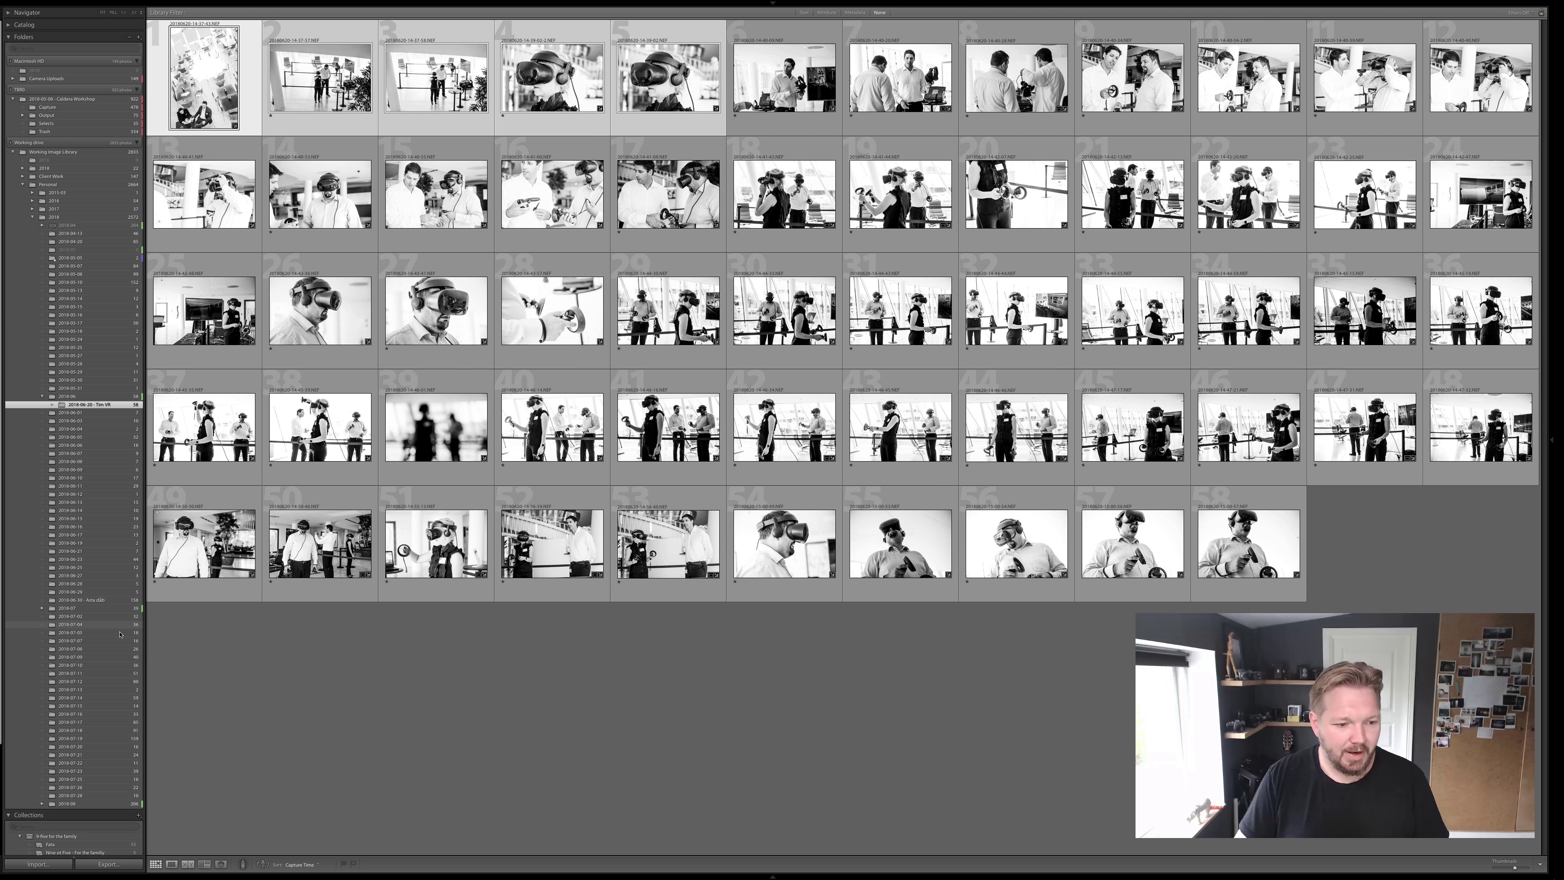
scroll(85, 738, "down", 4)
left_click(93, 677)
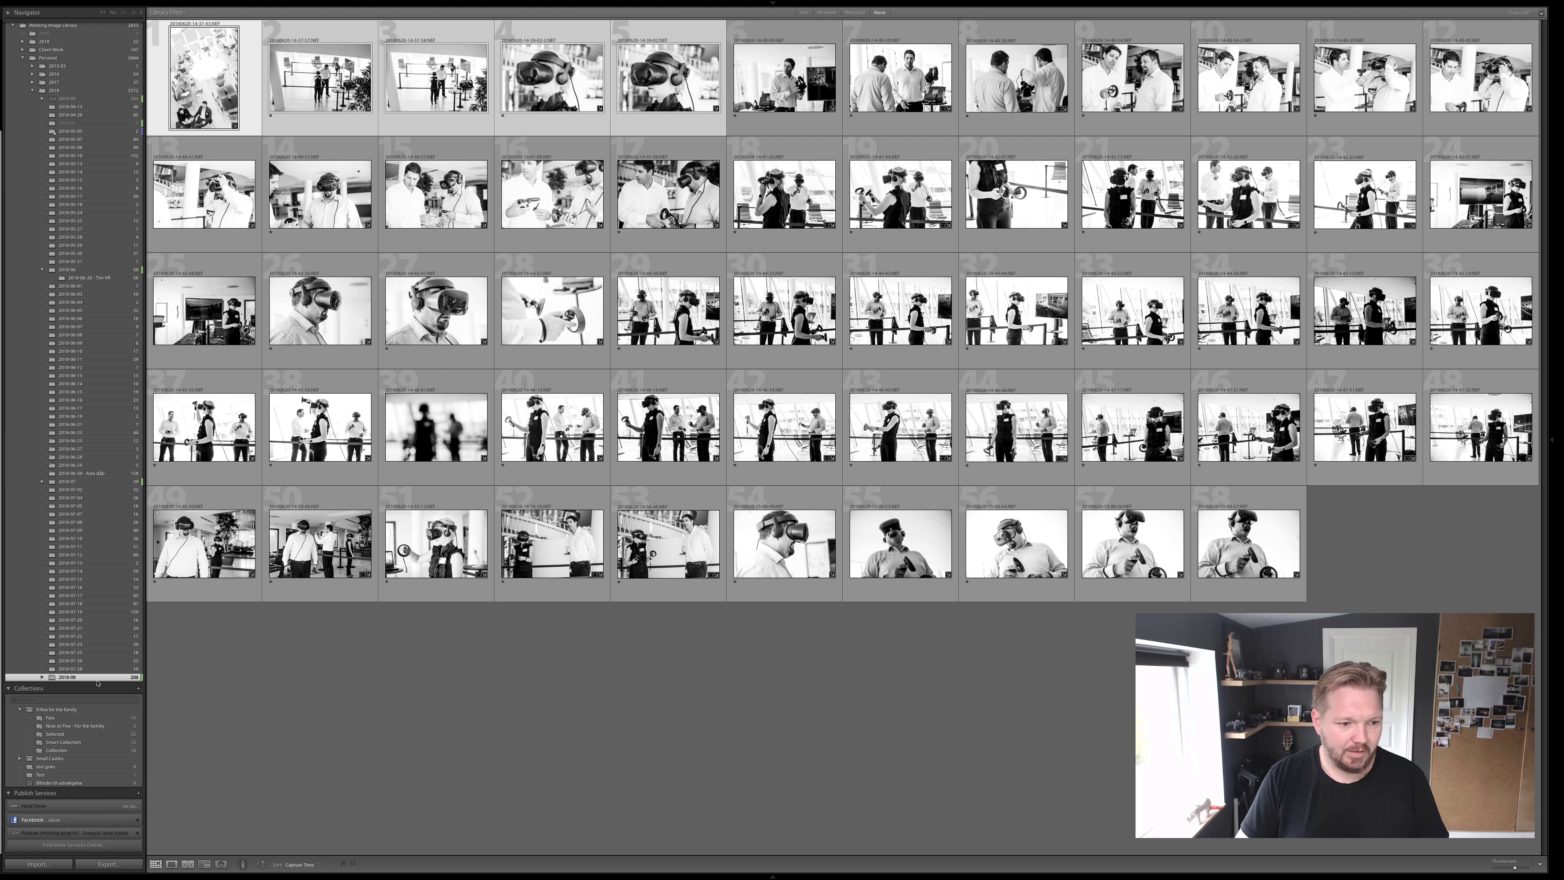
scroll(1063, 631, "down", 5)
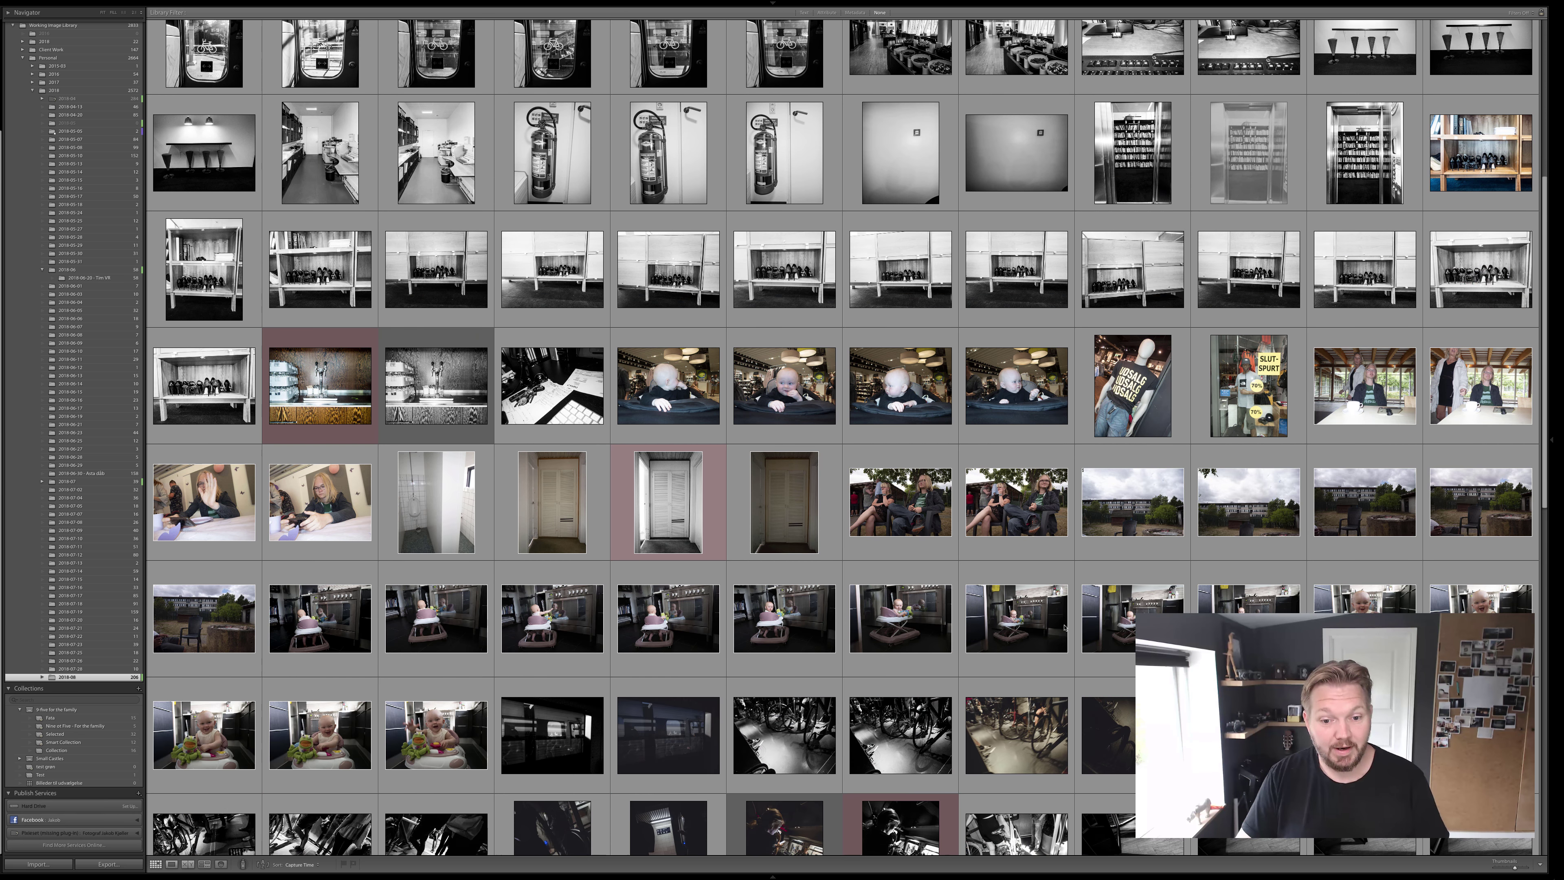
scroll(1062, 632, "down", 5)
scroll(1064, 627, "down", 5)
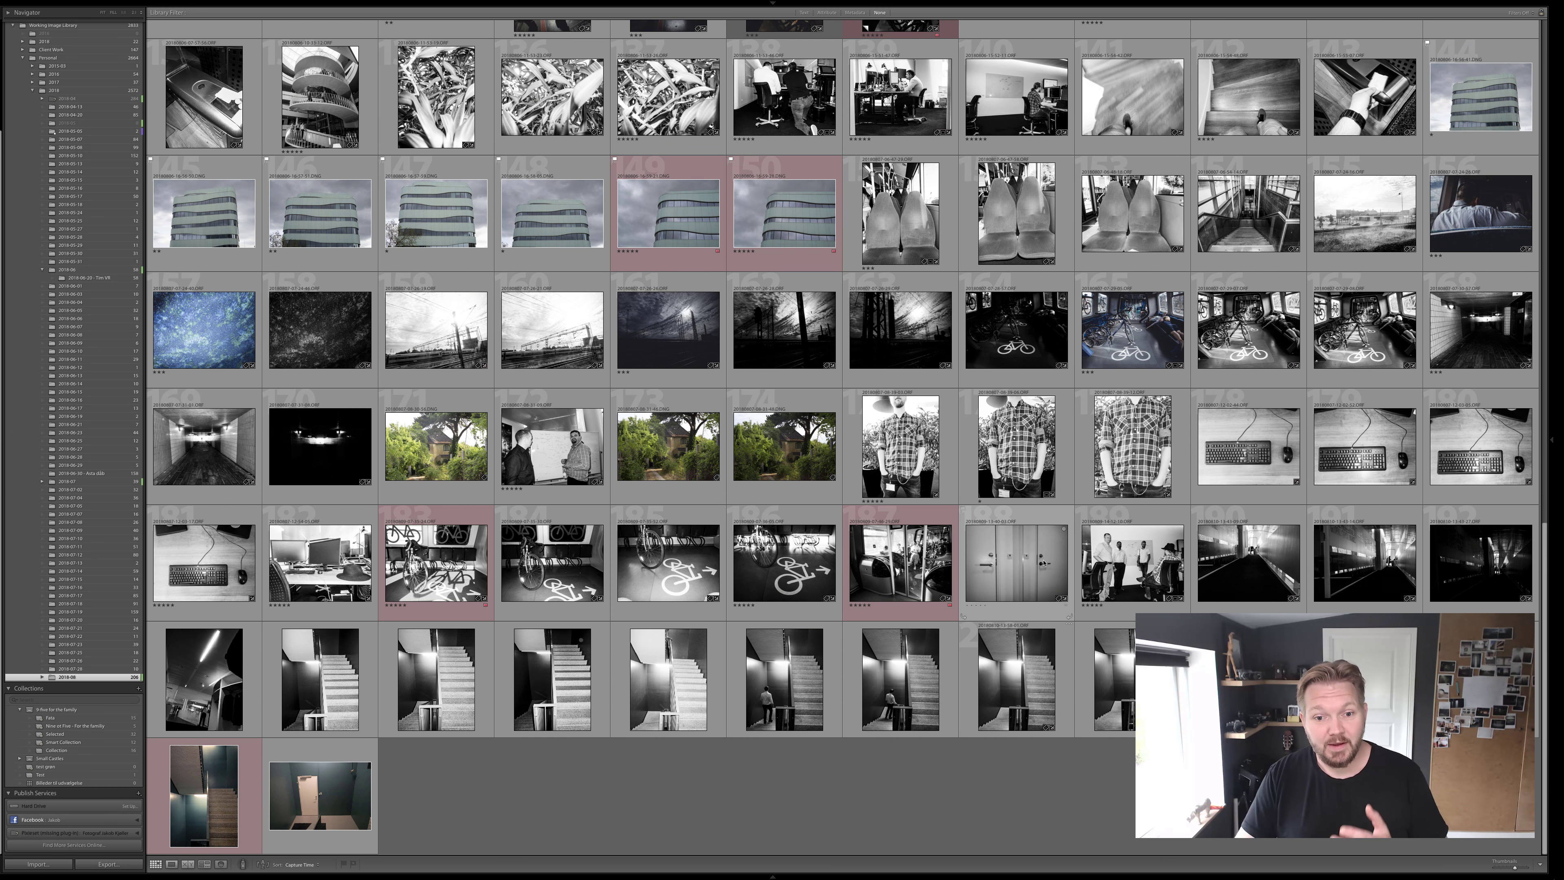
left_click(820, 450)
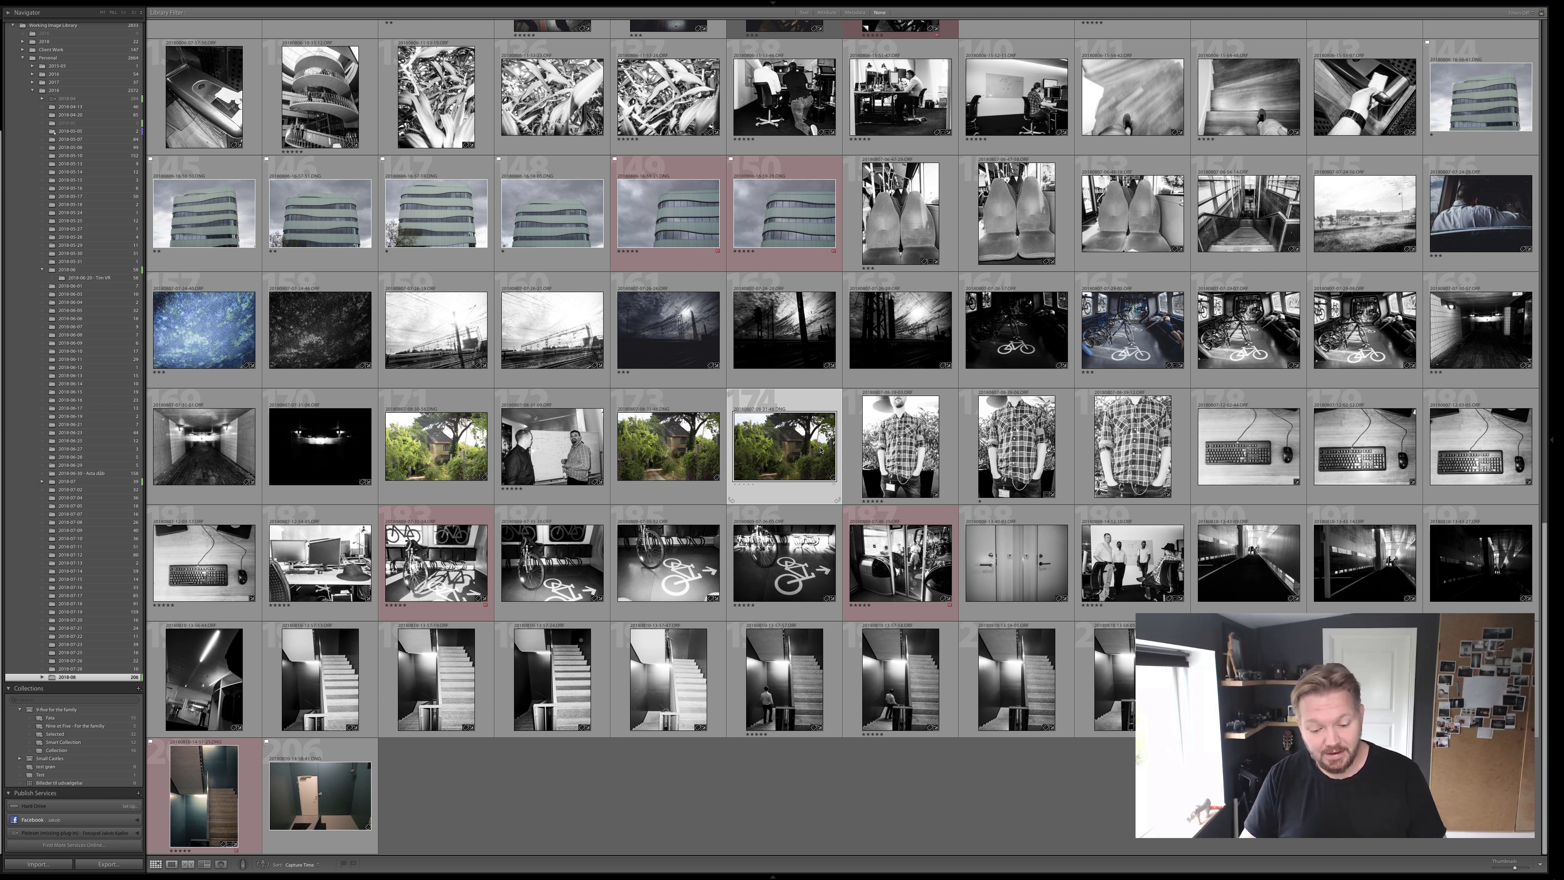
key("d")
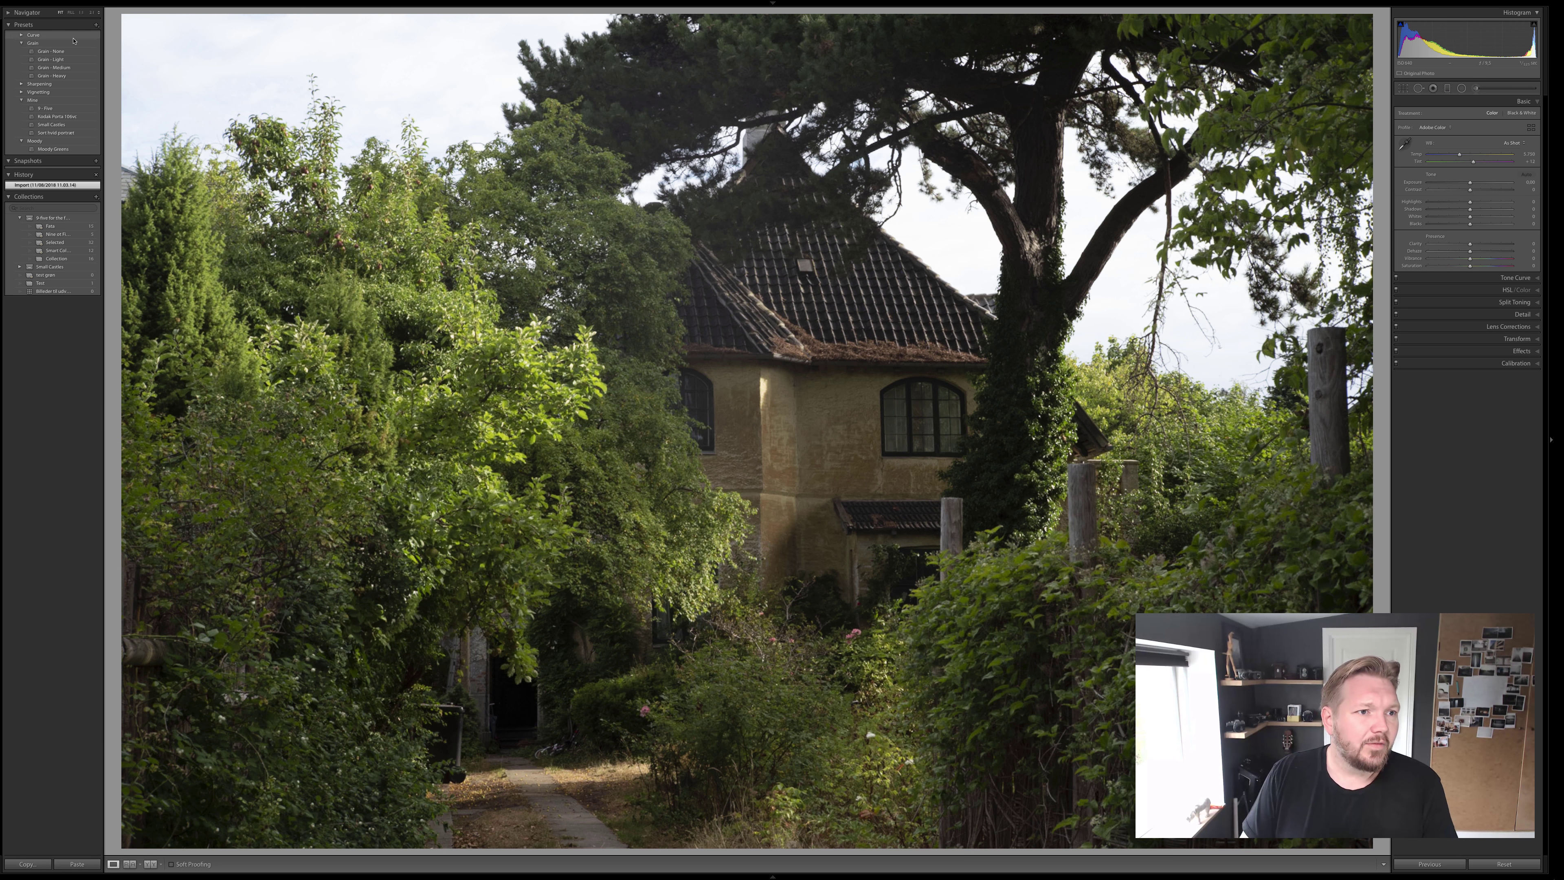
- Turn on the Color preset group and the other groups in Manage Presets, then save
left_click(96, 24)
left_click(121, 53)
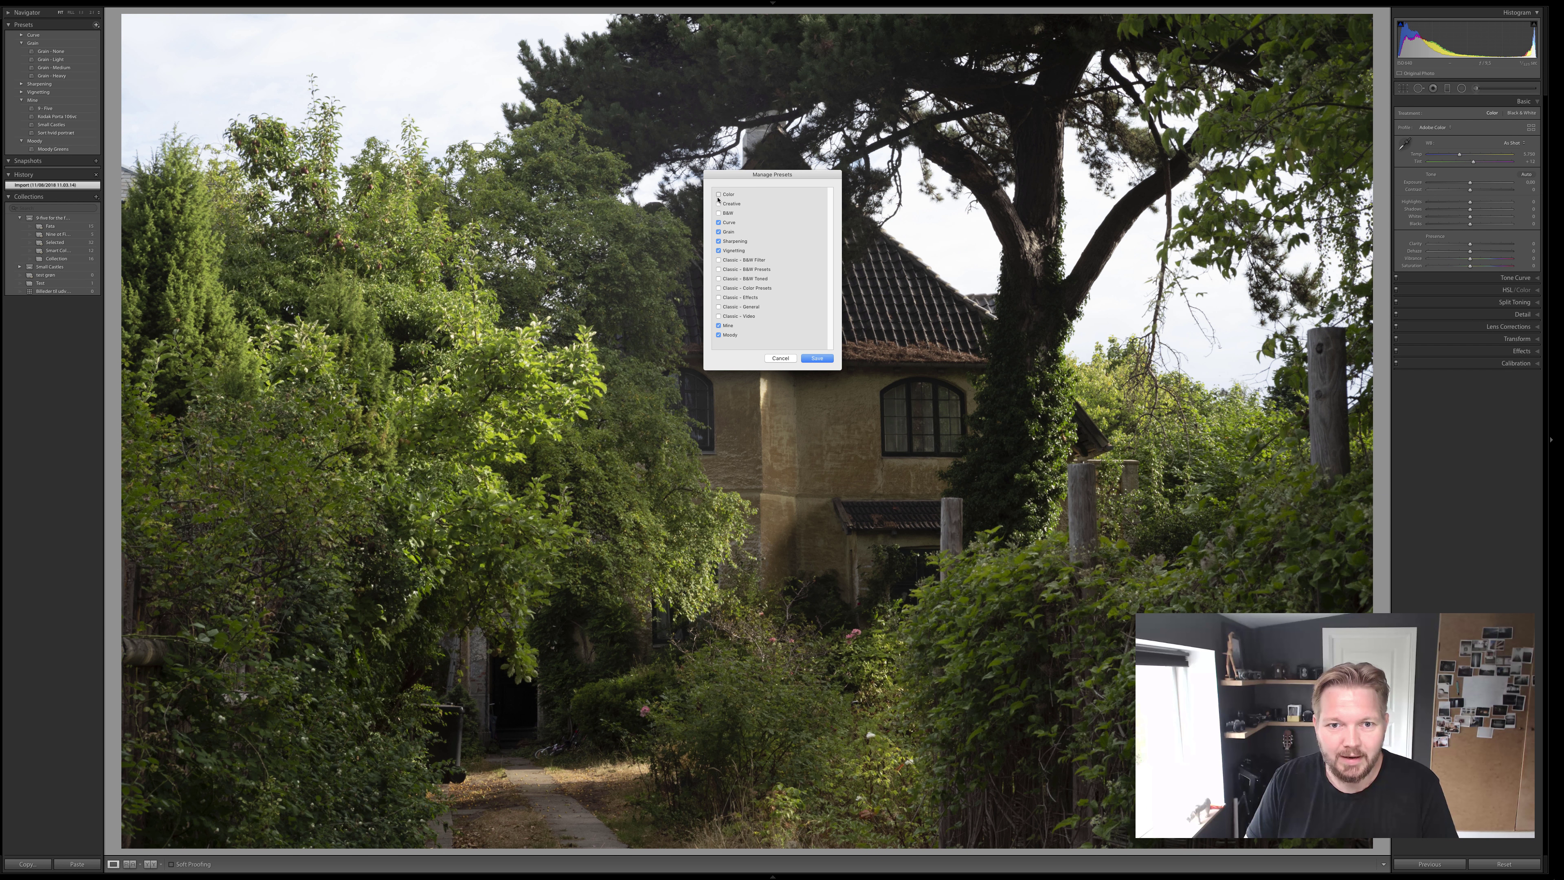
left_click(718, 195)
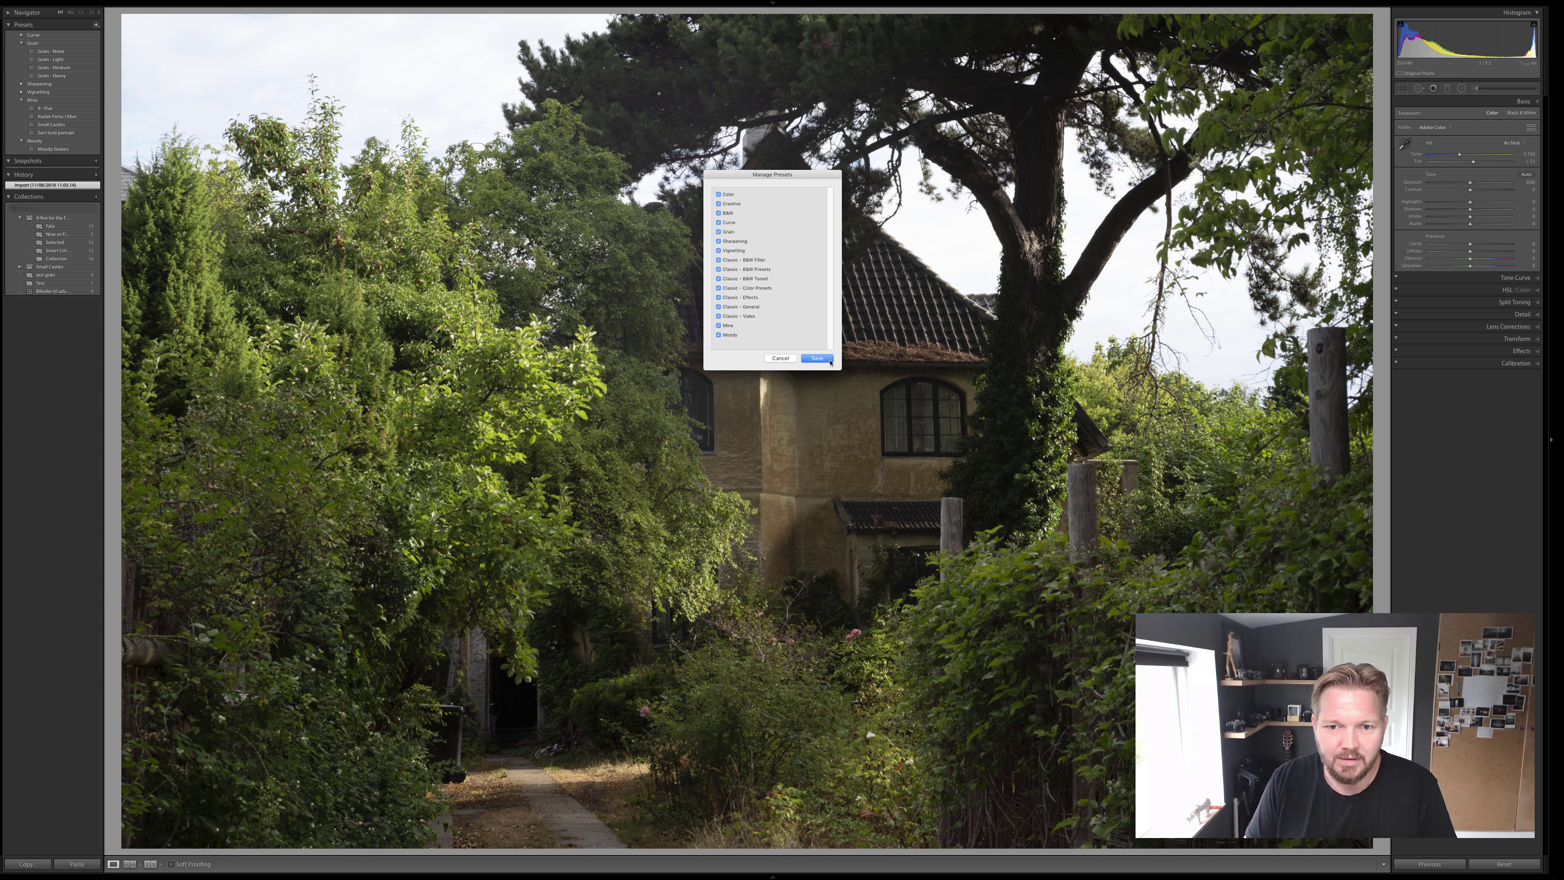
left_click(828, 359)
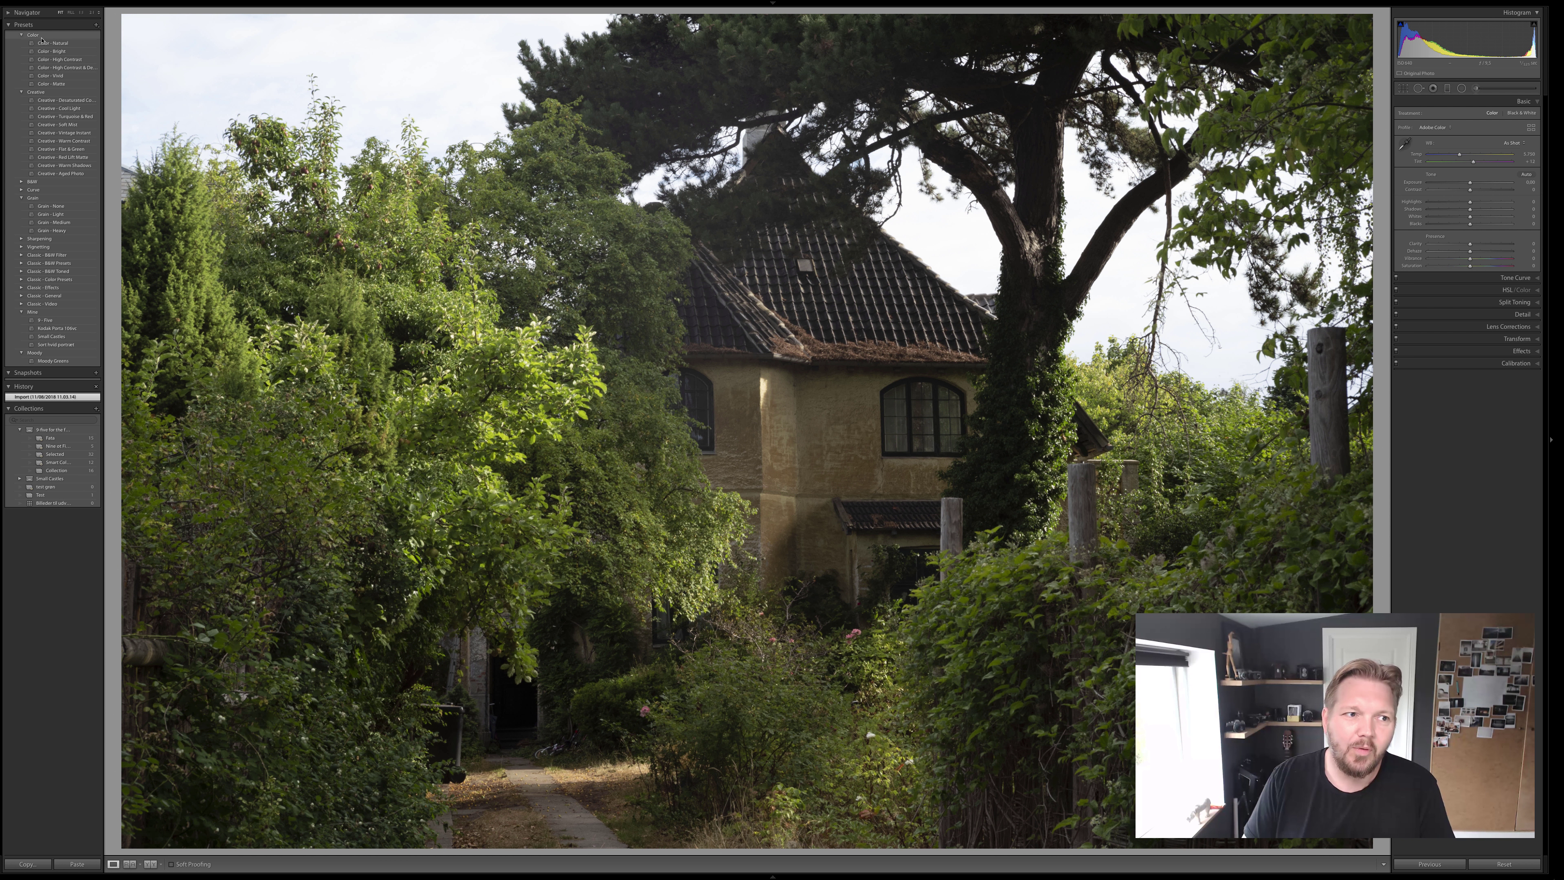
- Collapse the Color, Creative and Grain groups and expand Curve to view its presets
left_click(21, 35)
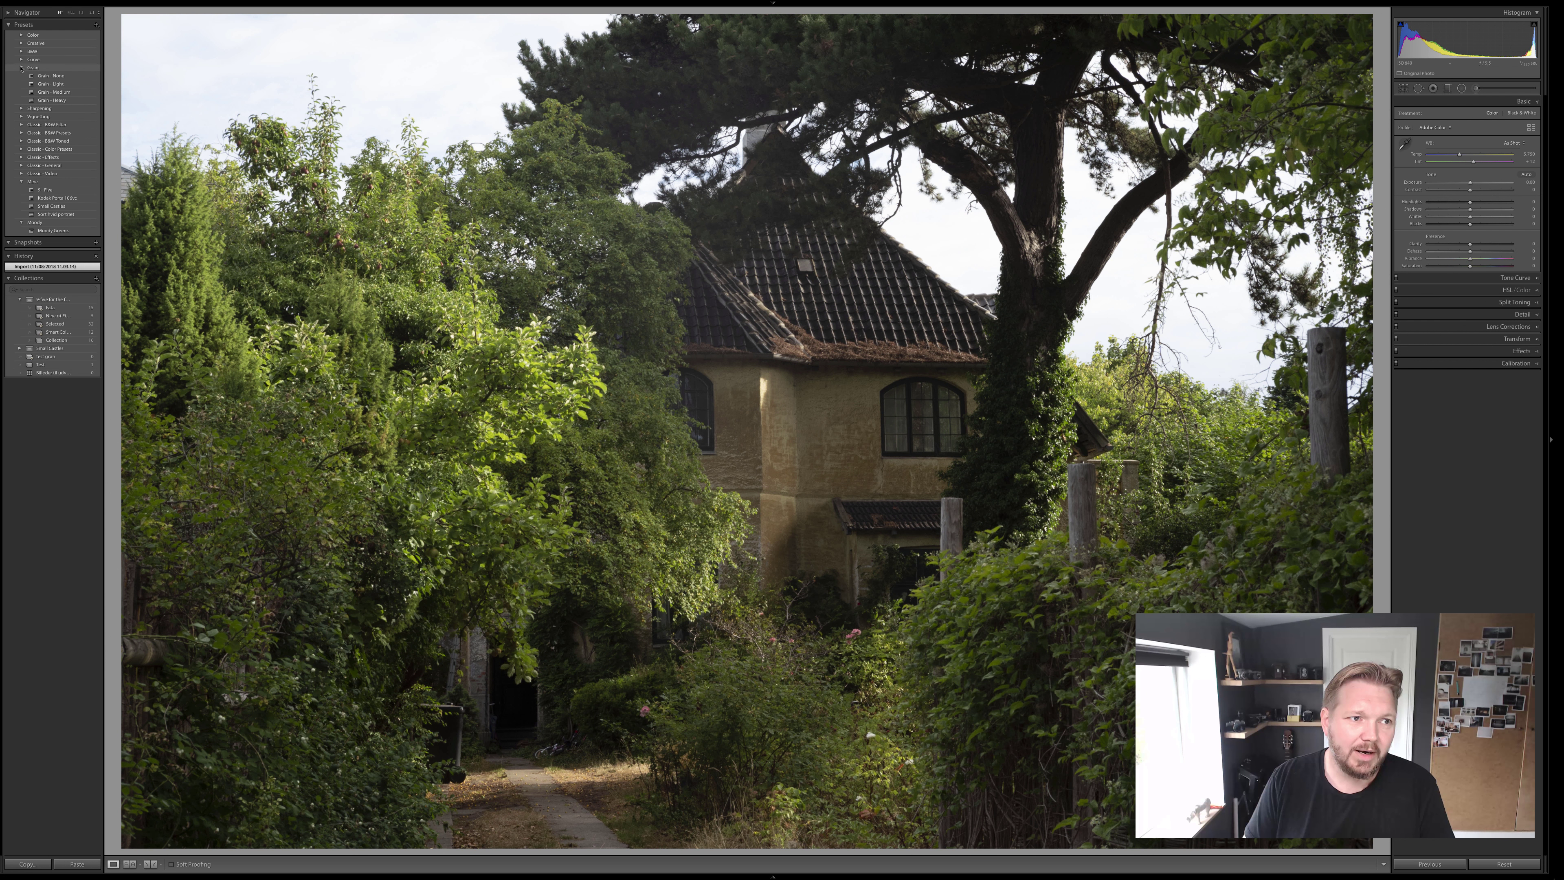
left_click(20, 68)
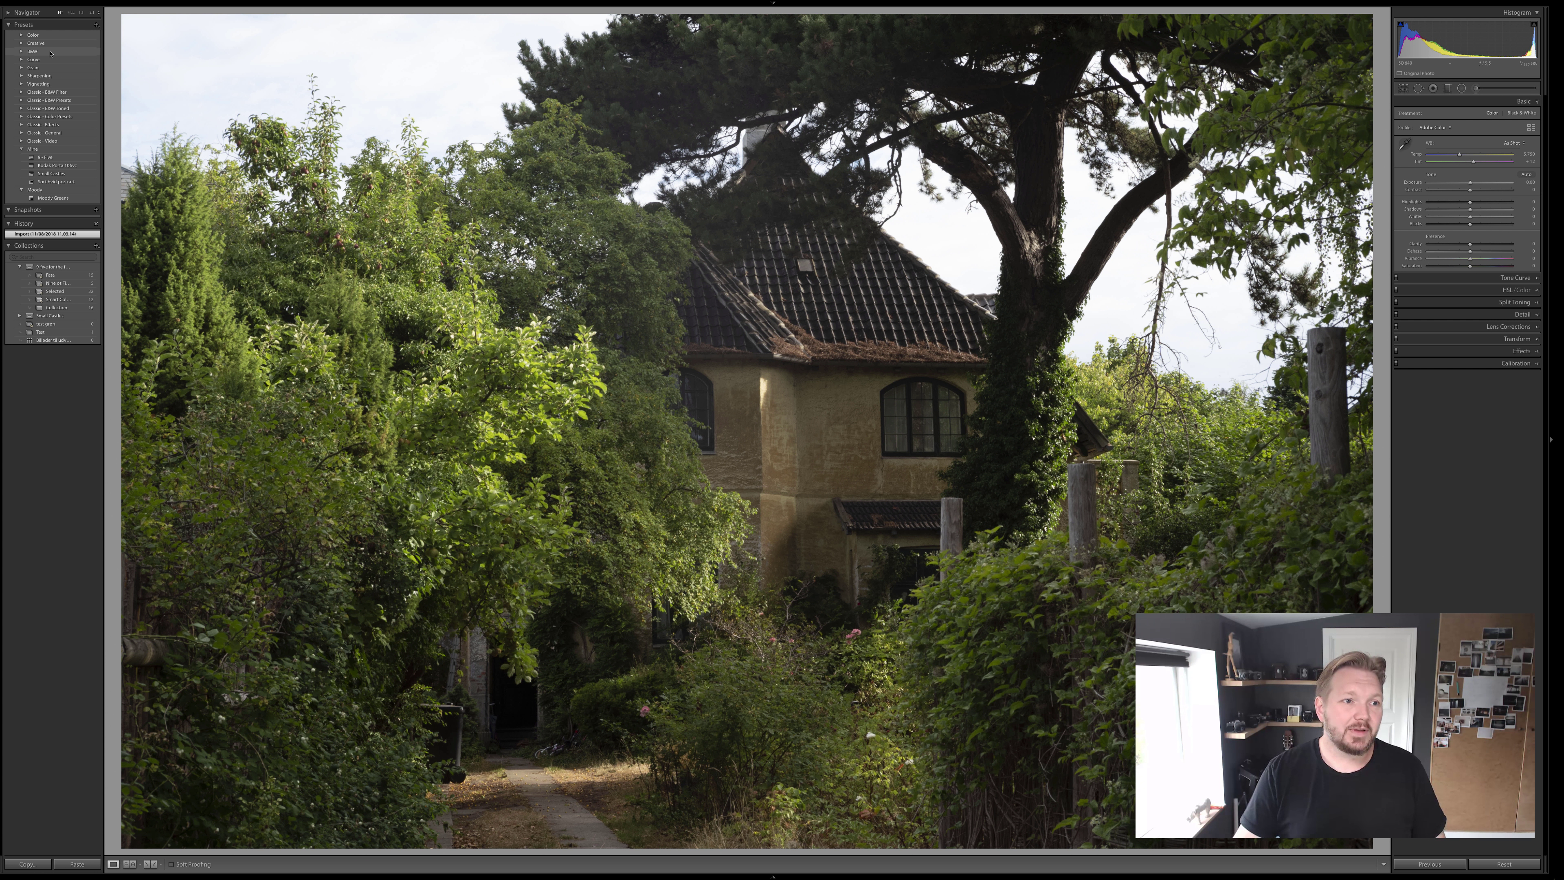
left_click(22, 61)
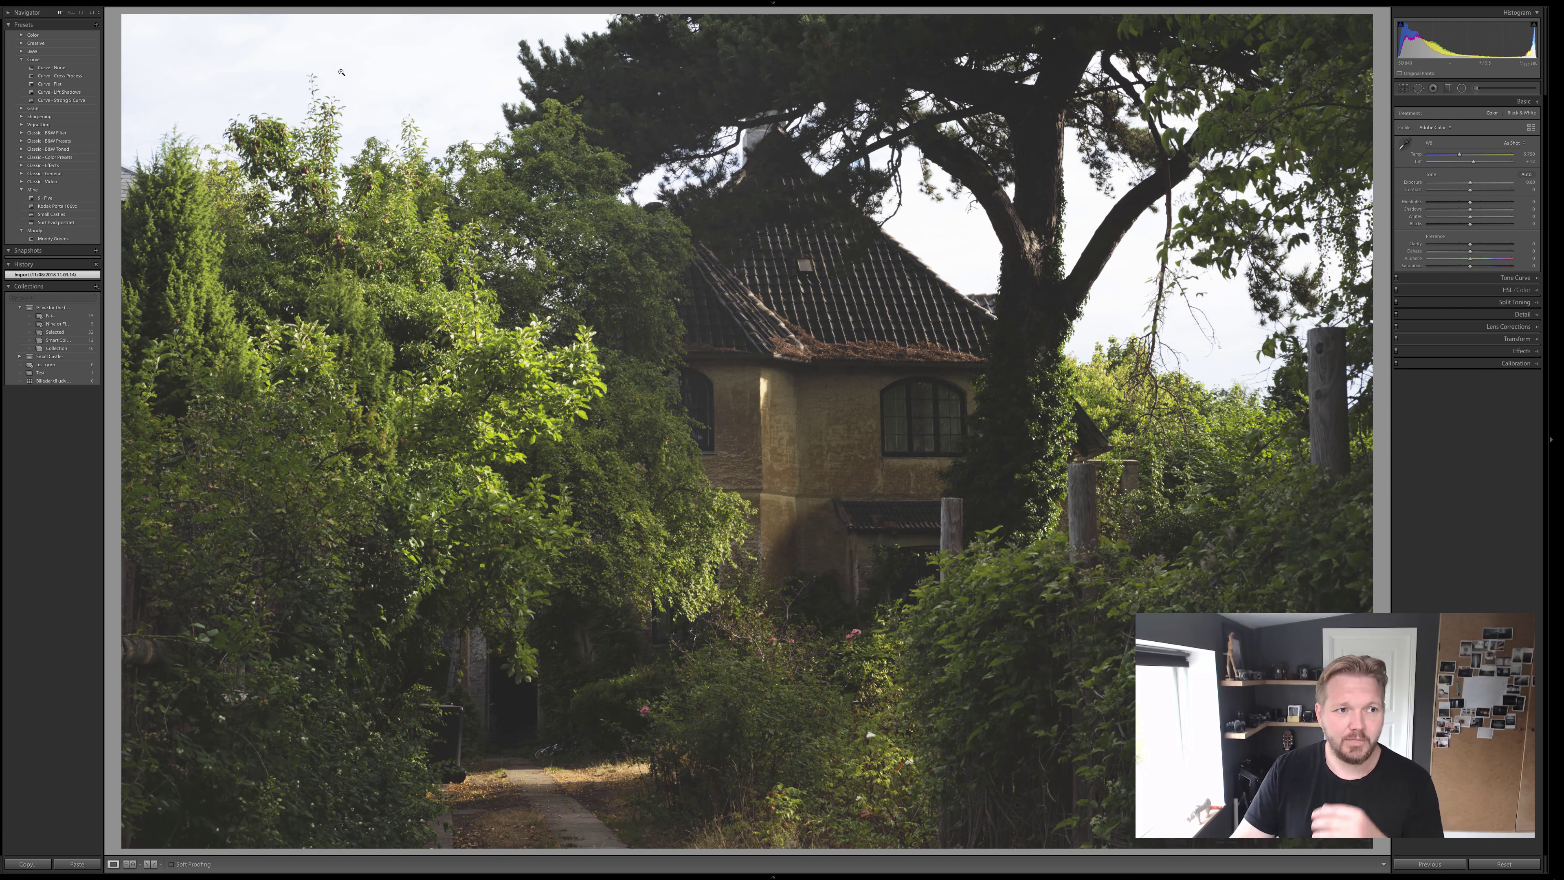
- Hide Curve, Sharpening, Classic - B&W Toned, Classic - General and Classic - Video in Manage Presets
left_click(96, 25)
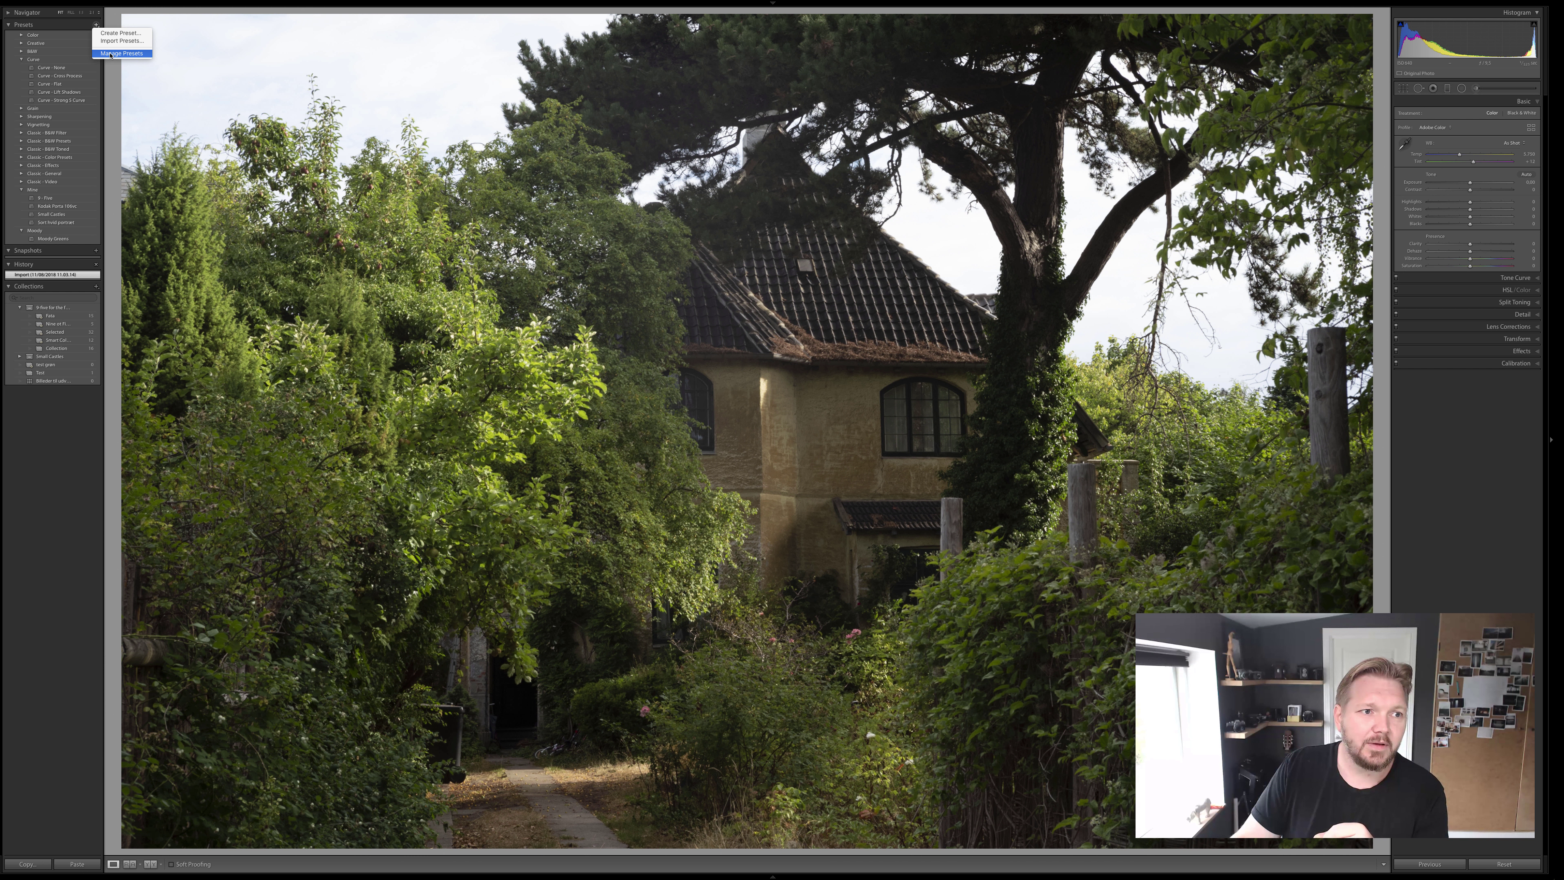
left_click(110, 54)
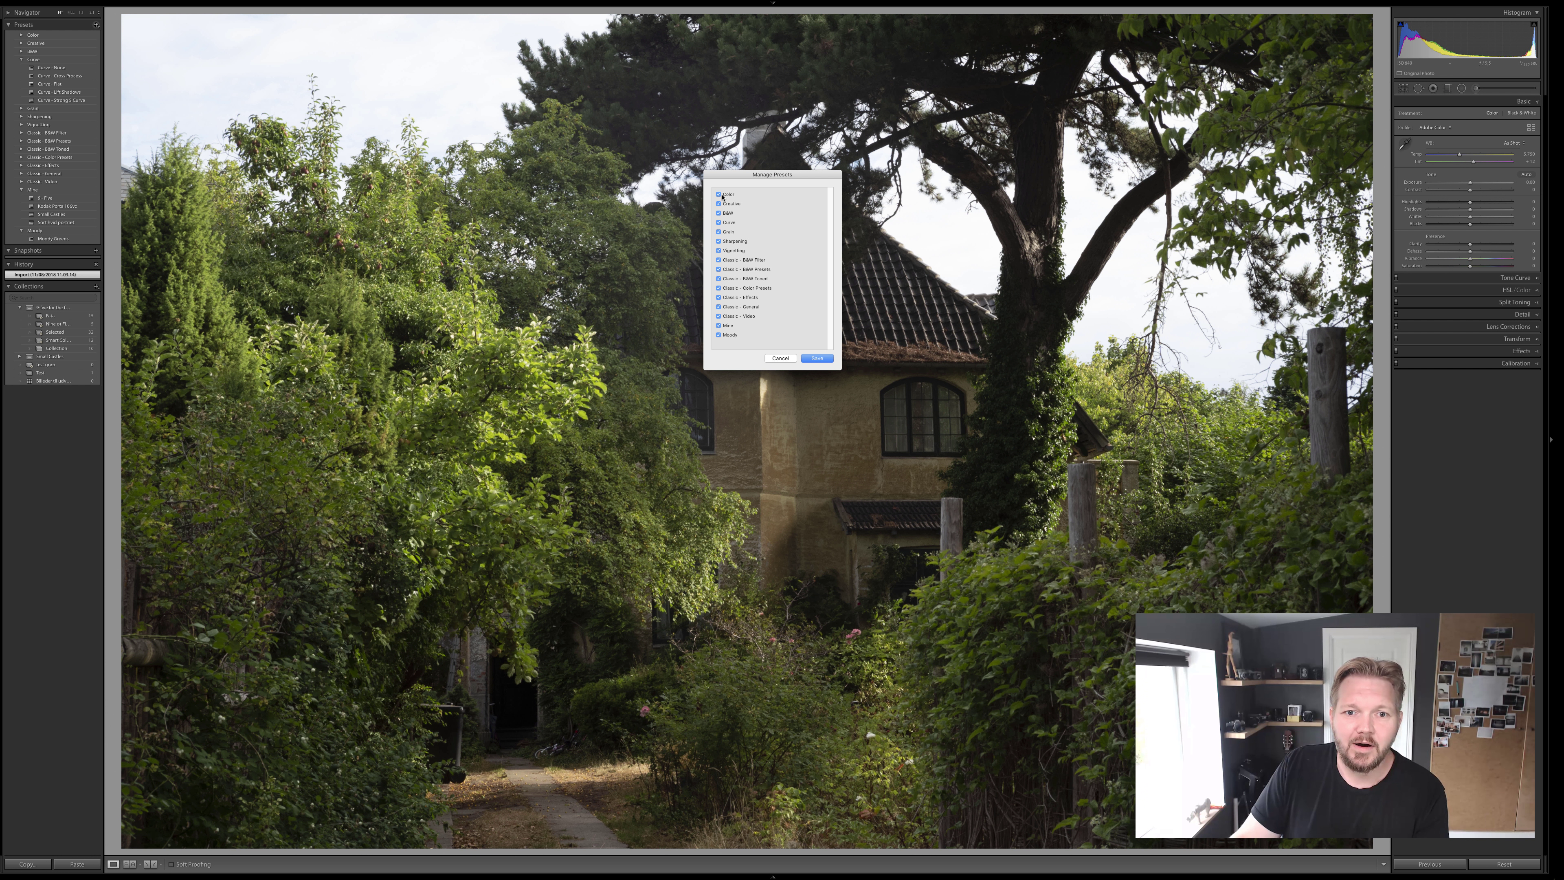
left_click(718, 223)
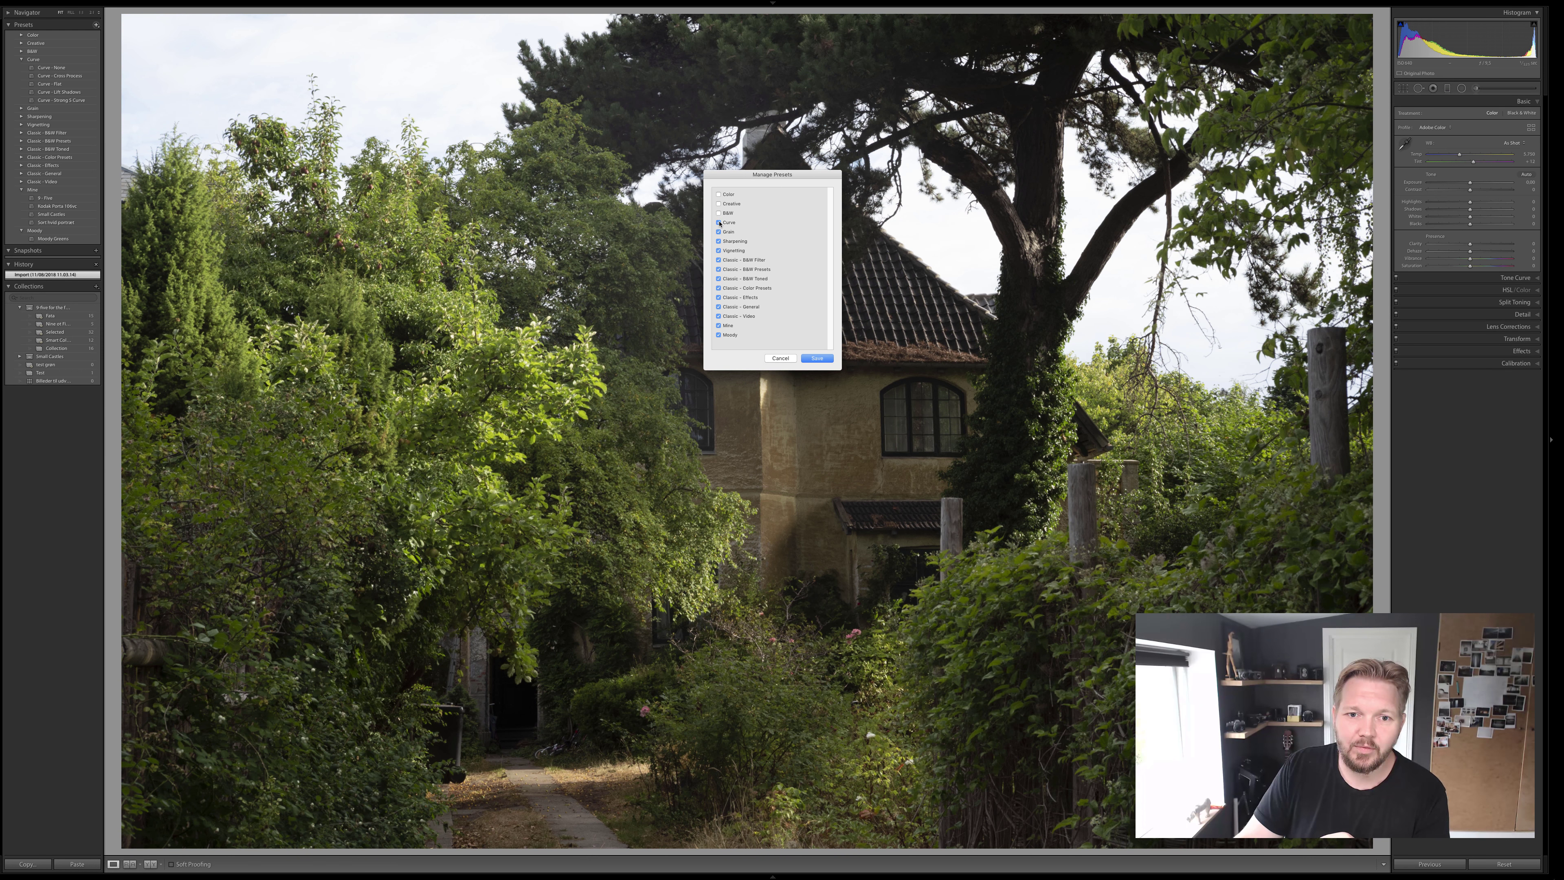
left_click(718, 241)
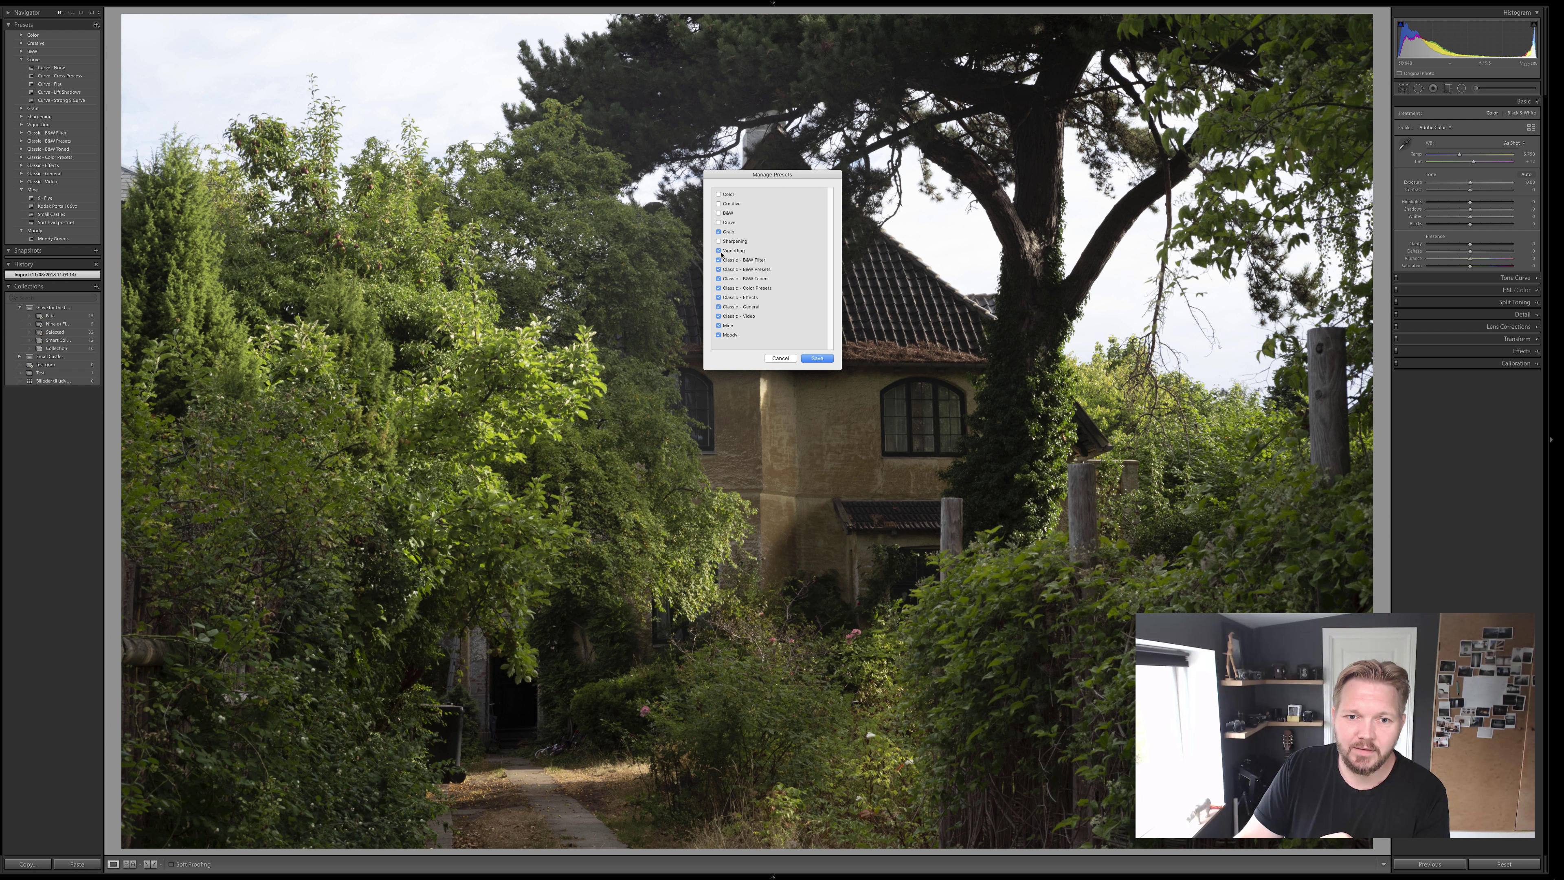
left_click(720, 279)
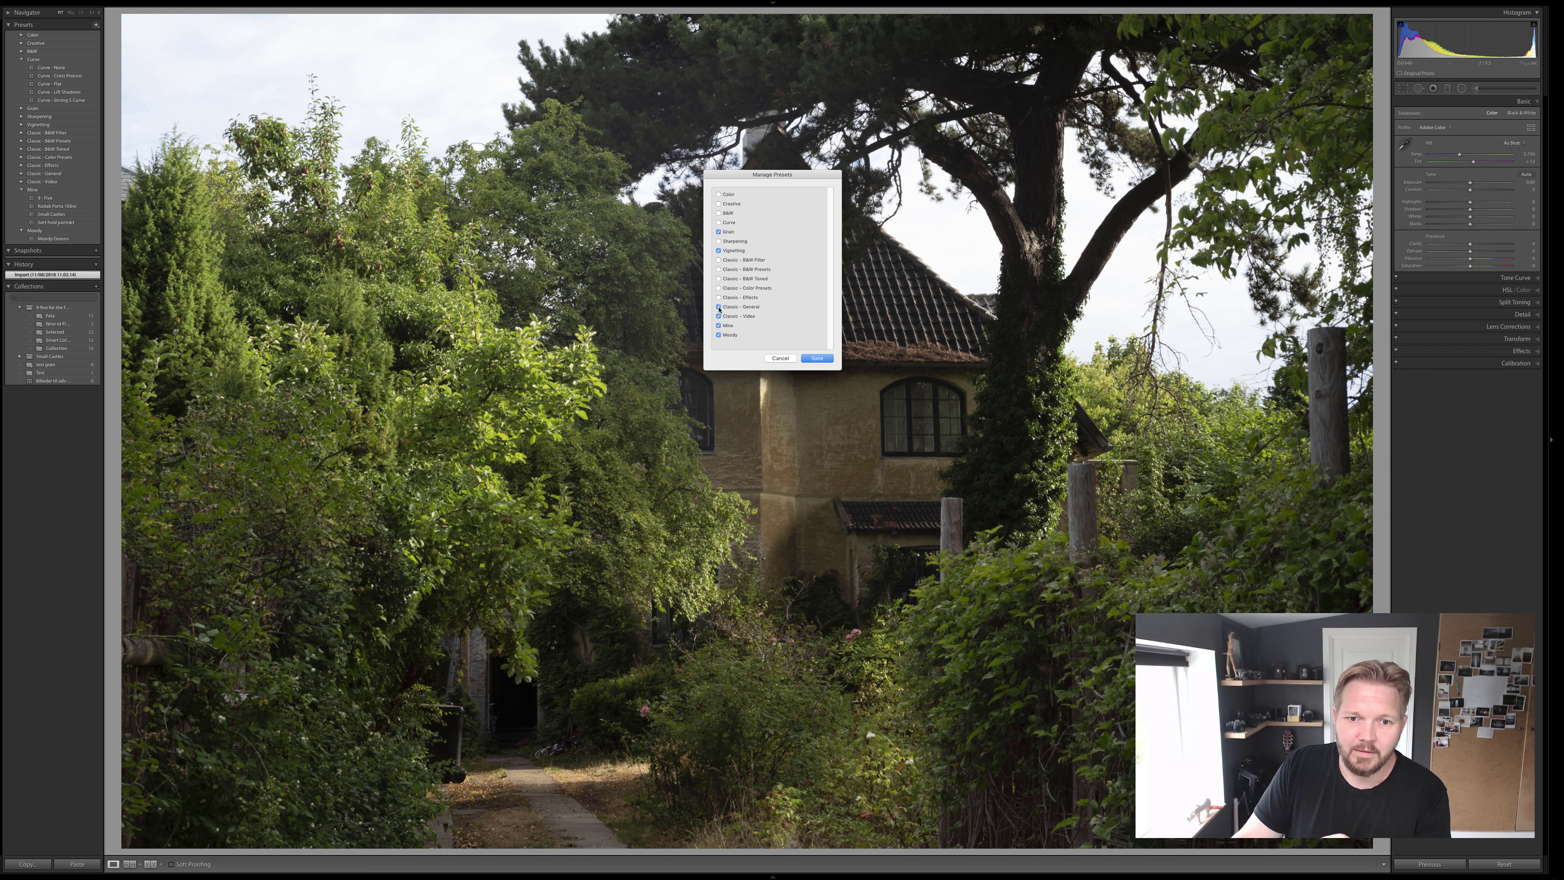
left_click(719, 307)
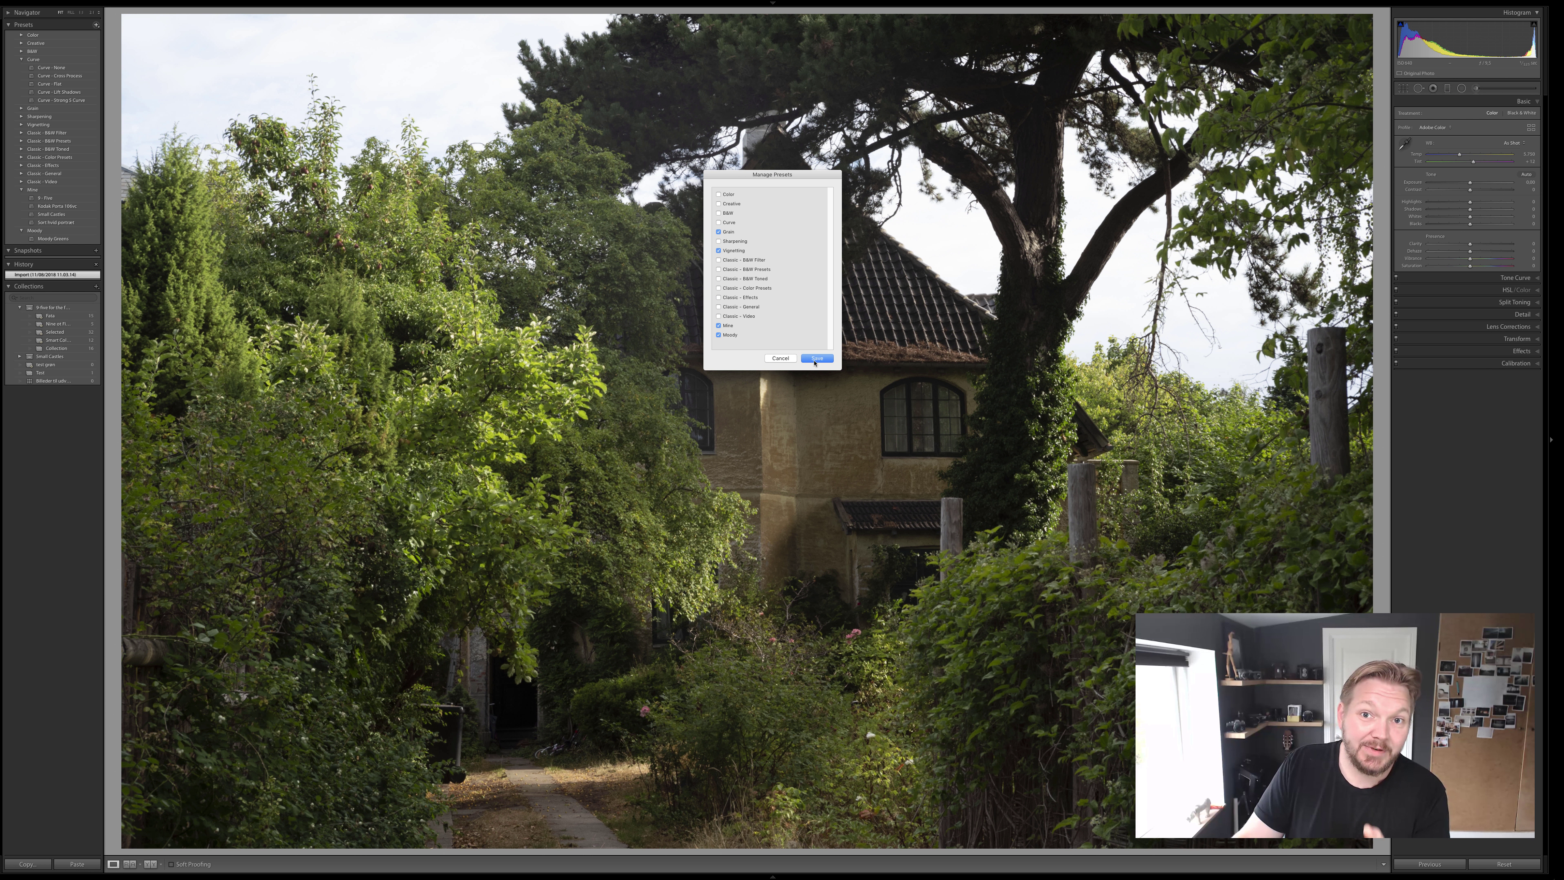
left_click(816, 359)
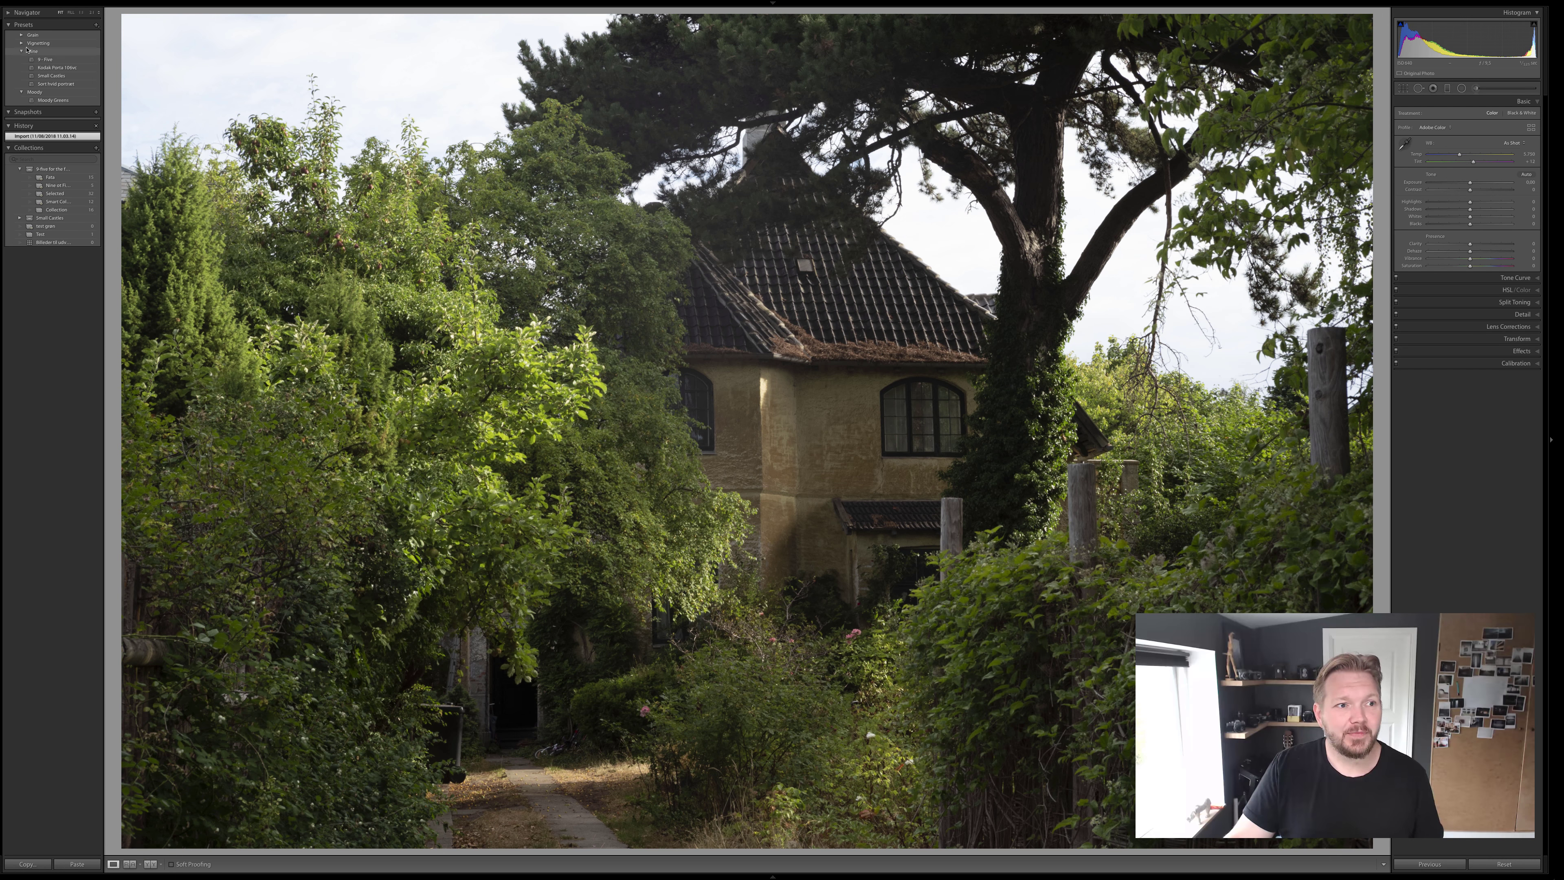
- Expand the Vignetting and Grain groups to list their individual presets
left_click(21, 43)
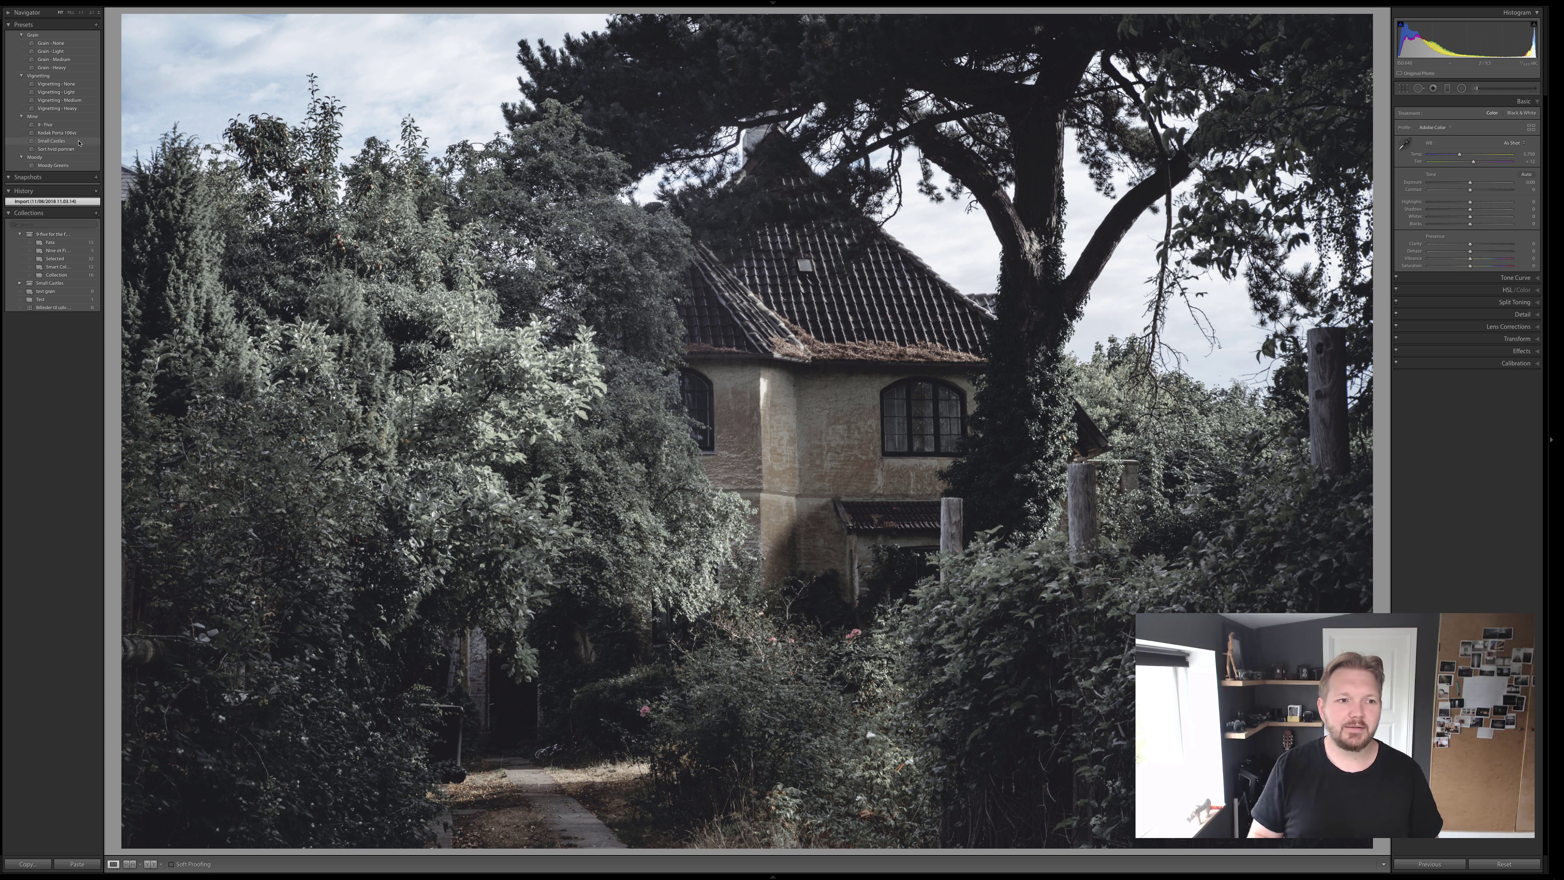
mouse_move(110, 68)
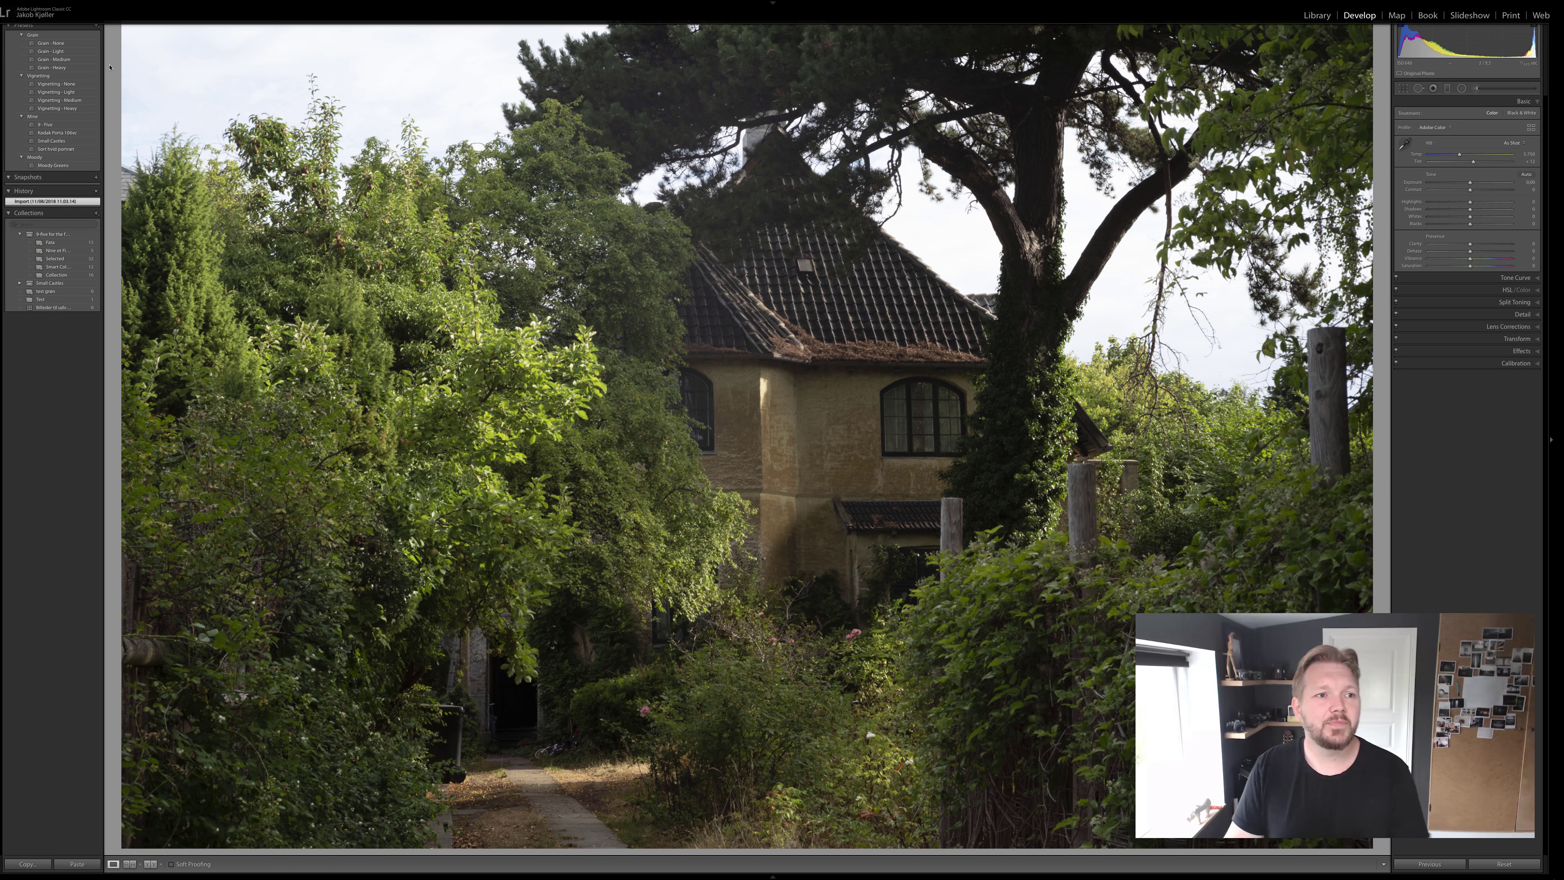
- Show Manage Presets with only Grain, Vignetting, Mine and Moody checked, then return to Chrome
left_click(96, 25)
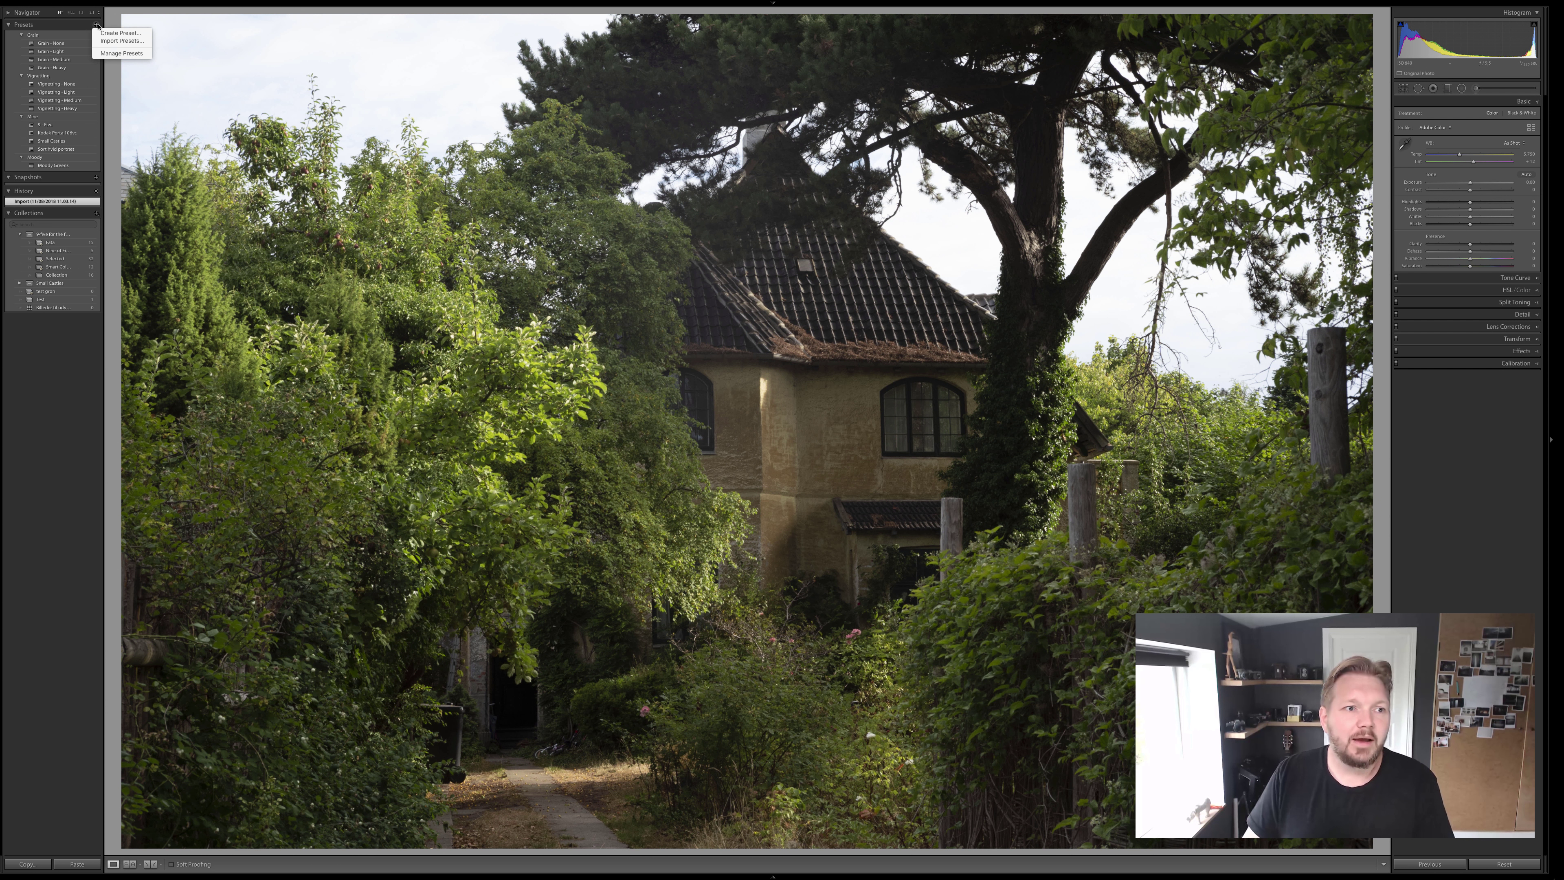
left_click(106, 54)
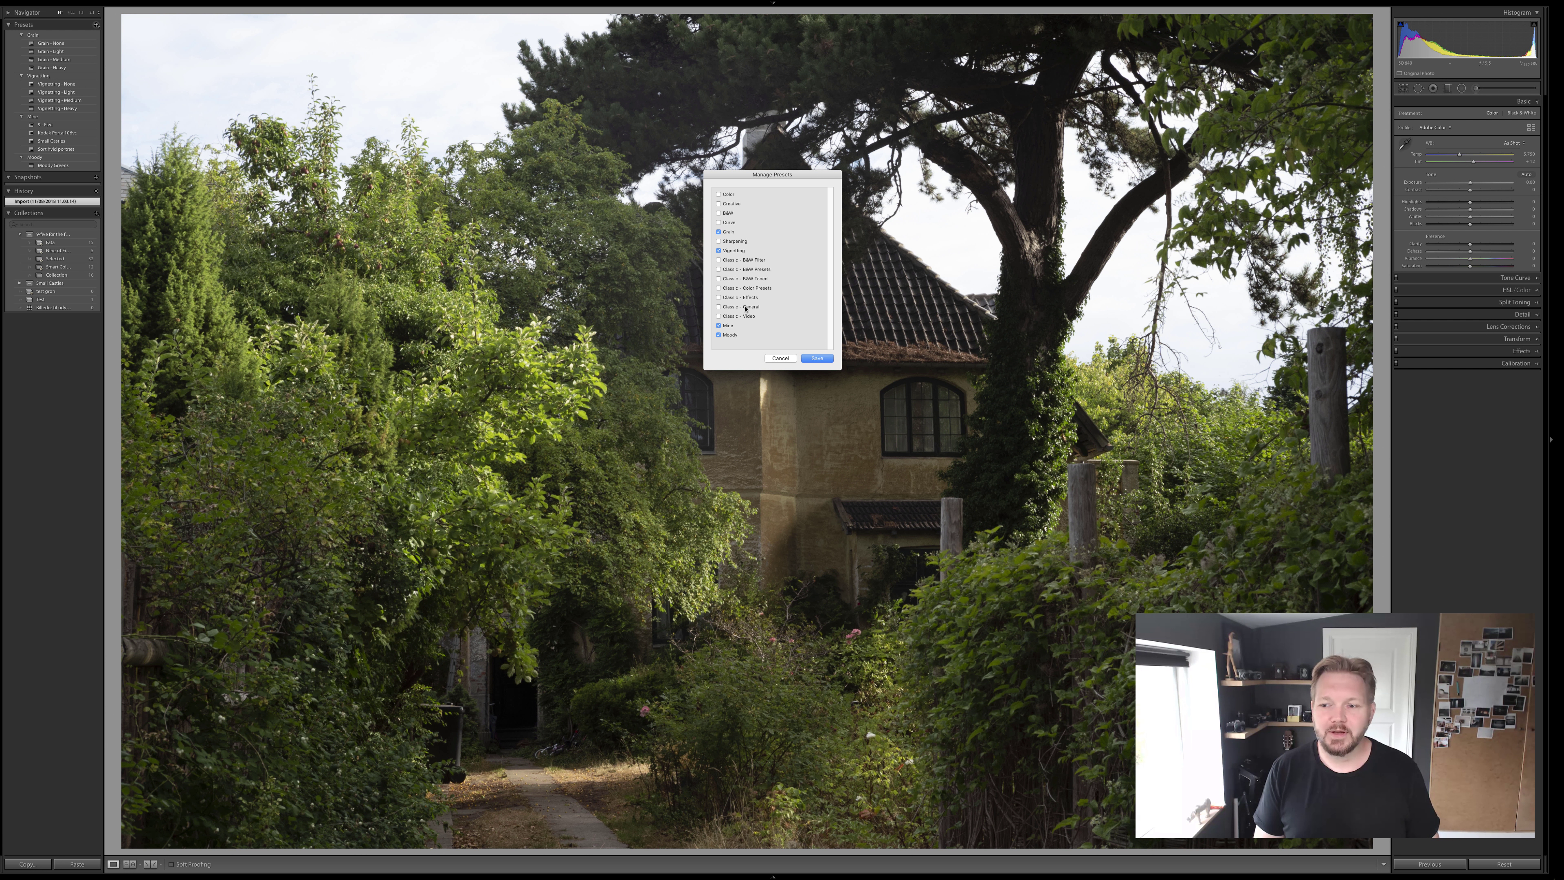
key("super+Tab")
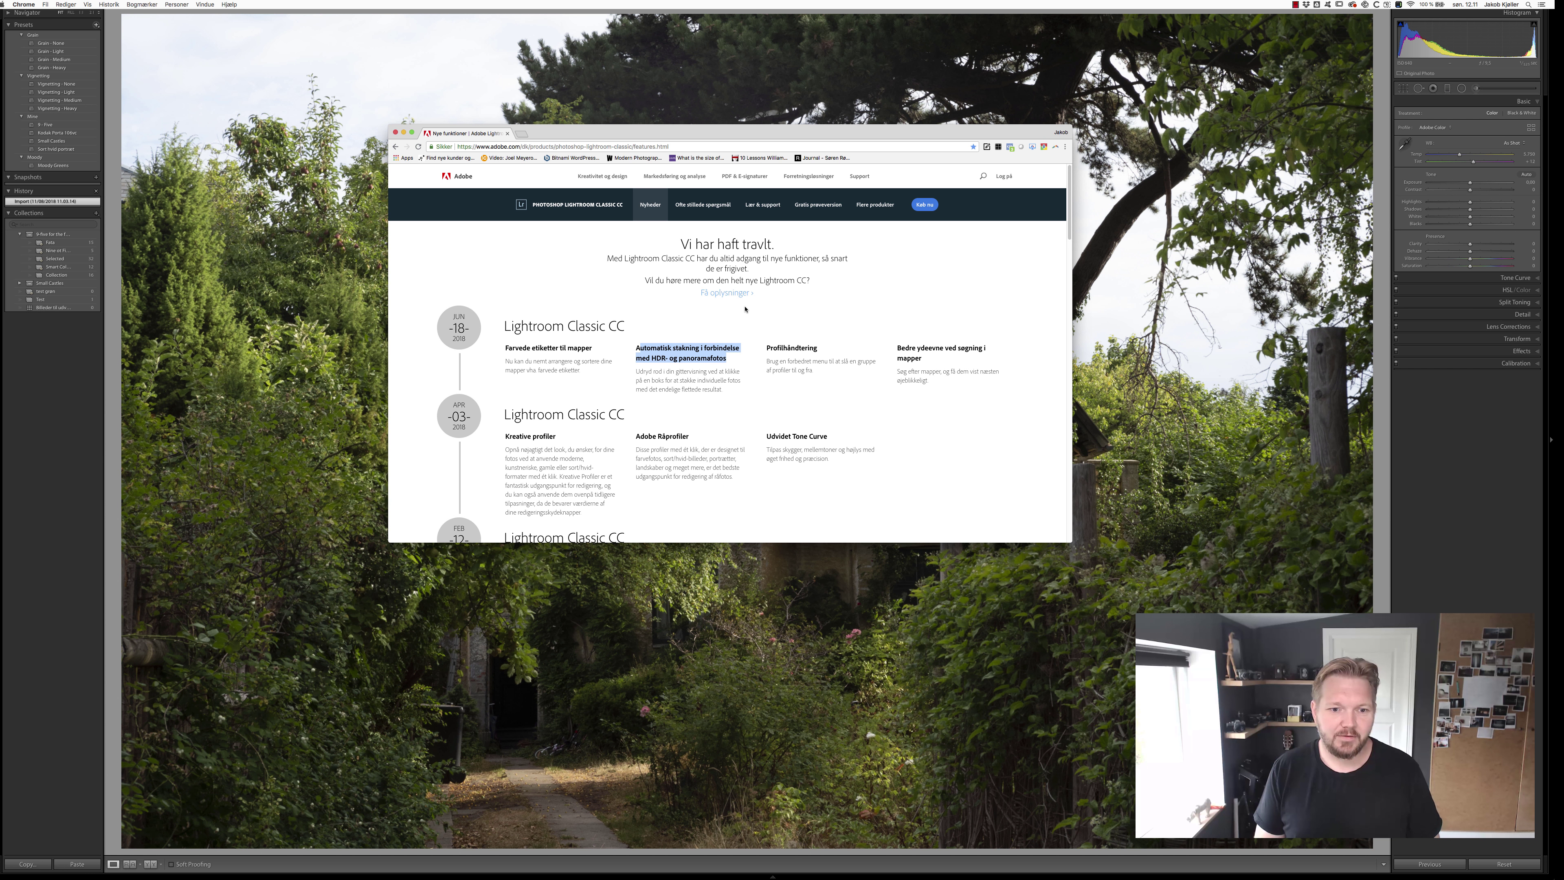
key("super+Tab")
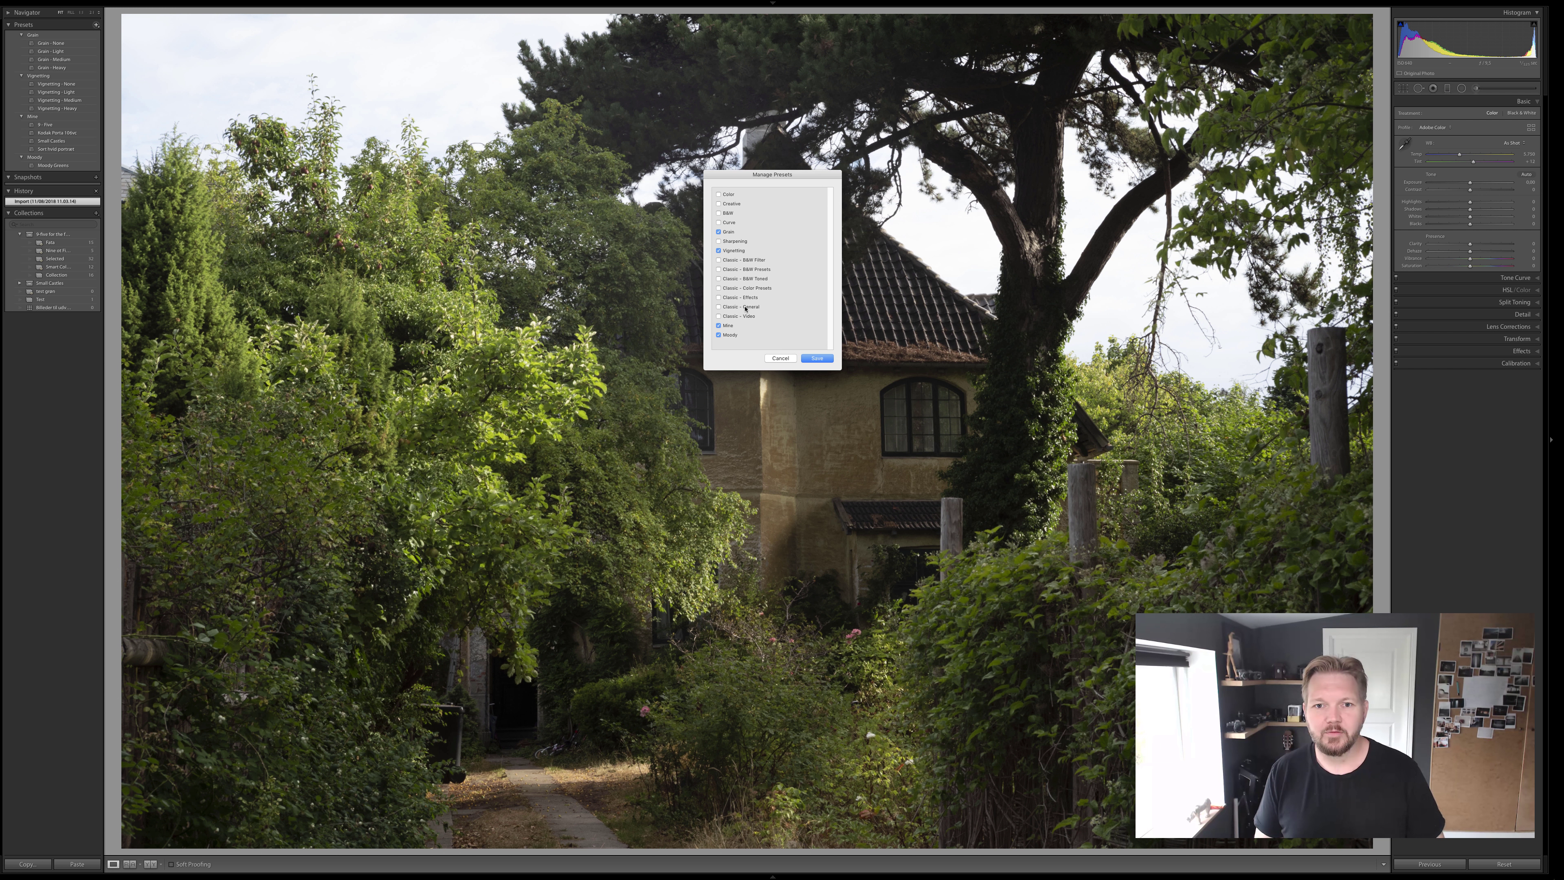